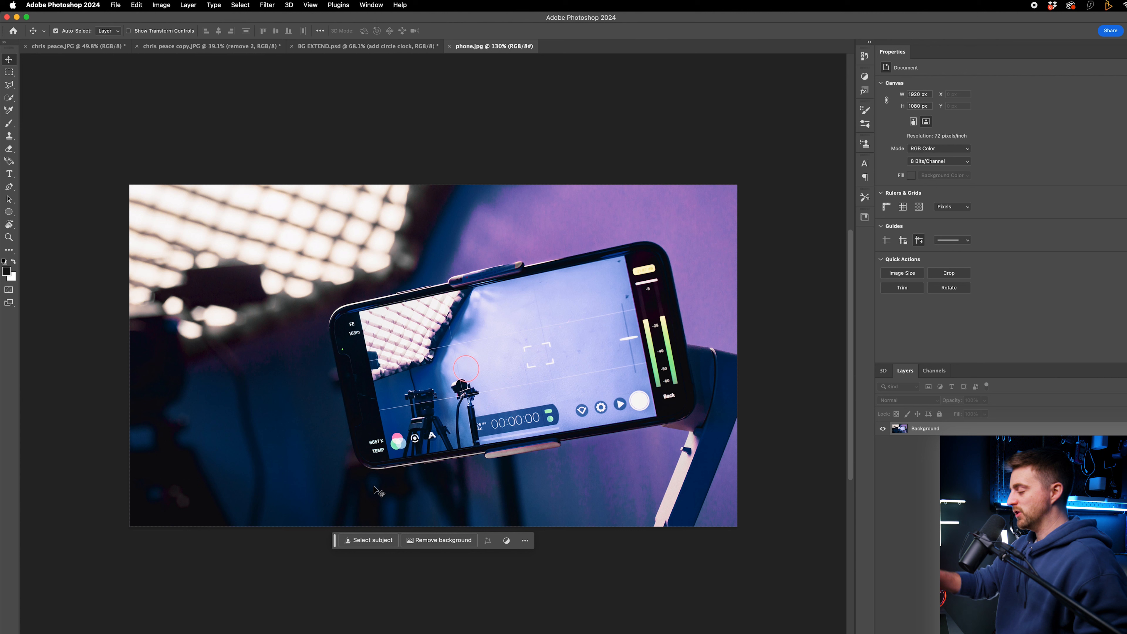
left_click(358, 543)
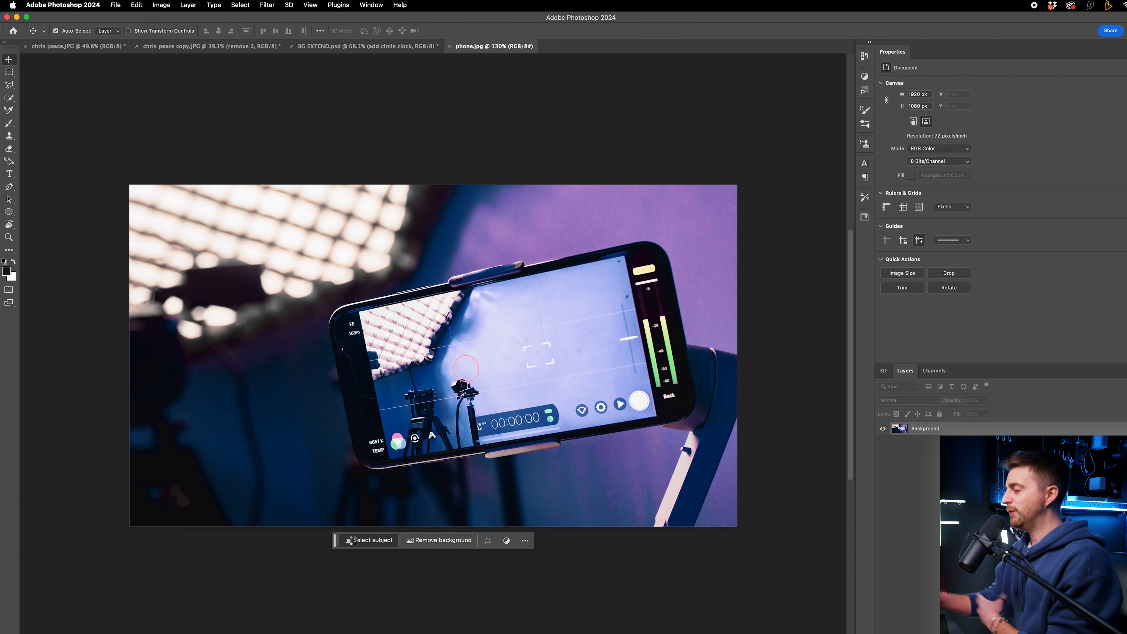
scroll(357, 542, "down", 1)
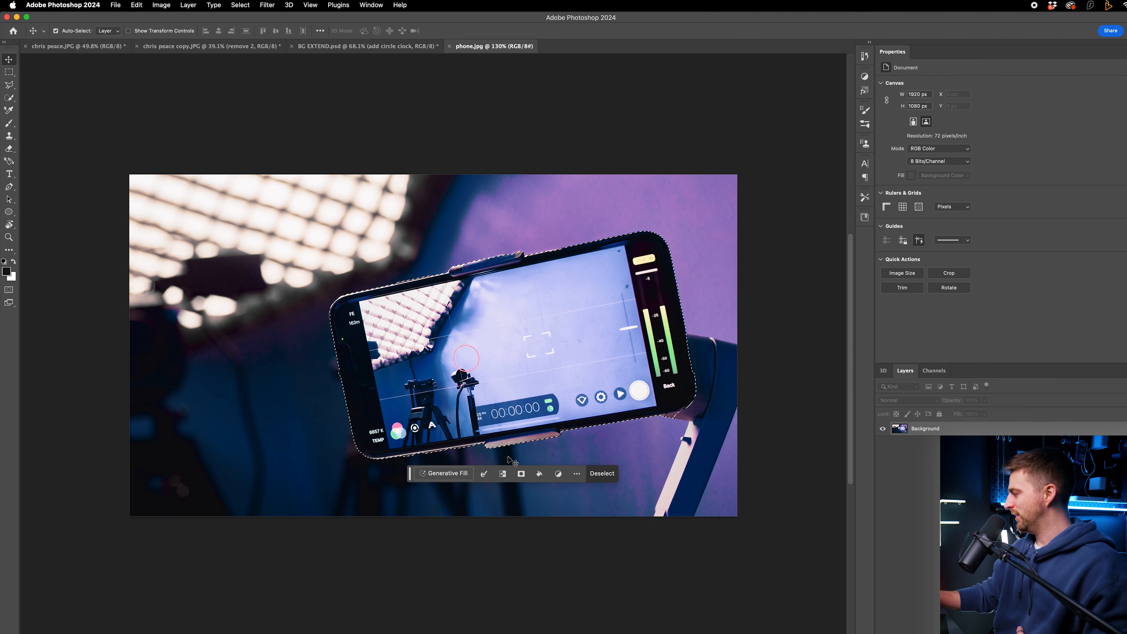
key("w")
key("super+d")
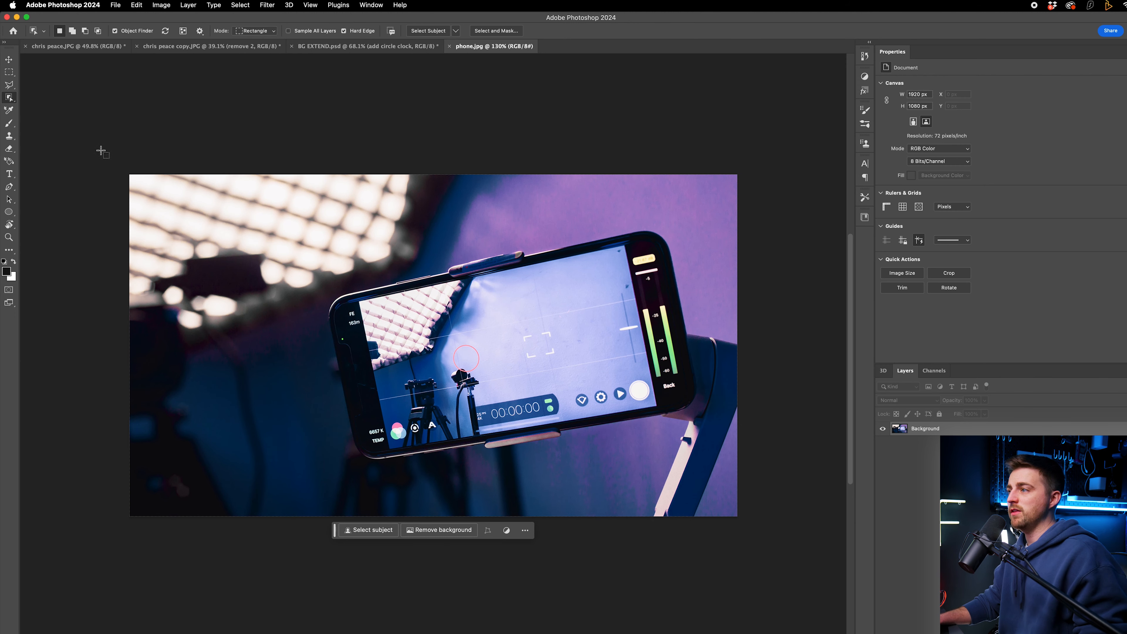
Step: Select the phone and its stand with the Quick Selection Tool at a 178 px brush size
right_click(10, 100)
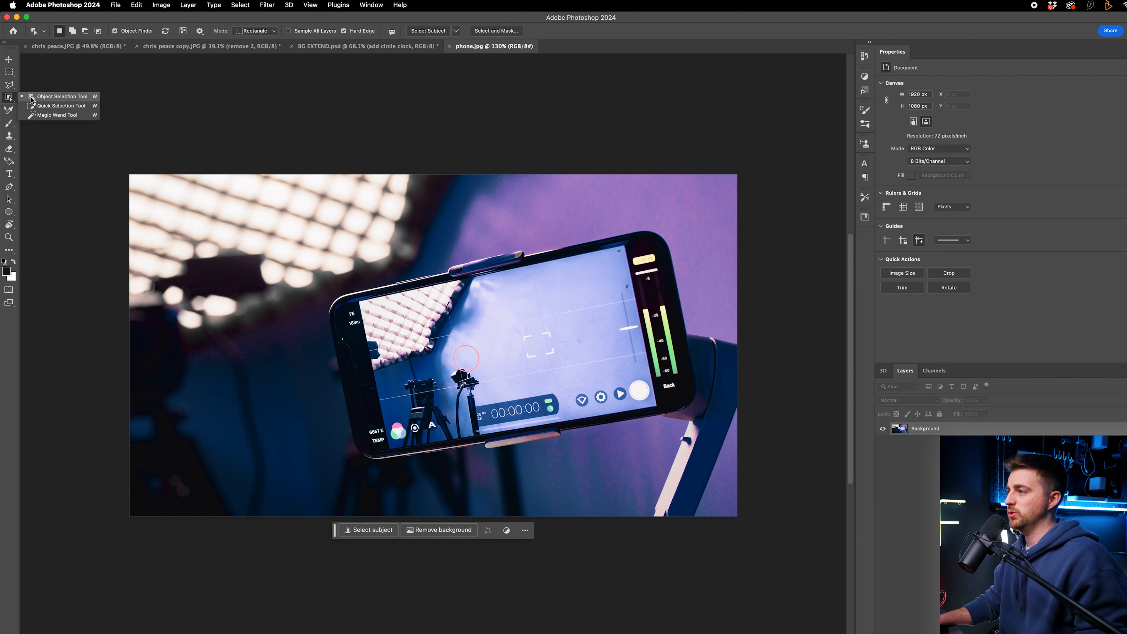
left_click(45, 106)
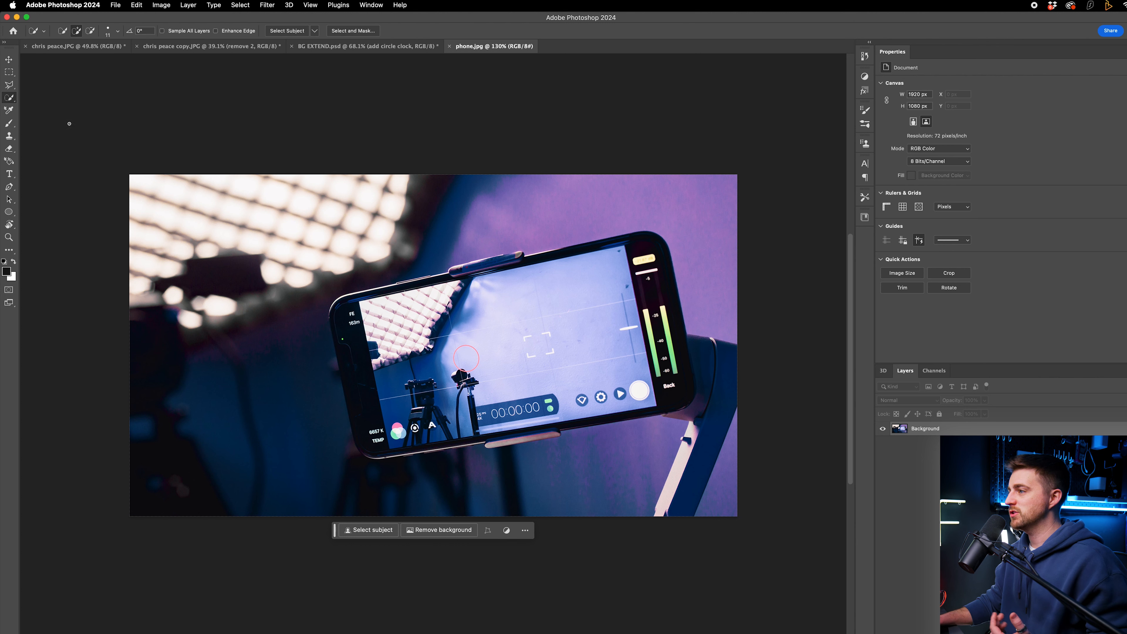
left_click(118, 32)
left_click_drag(110, 55, 112, 57)
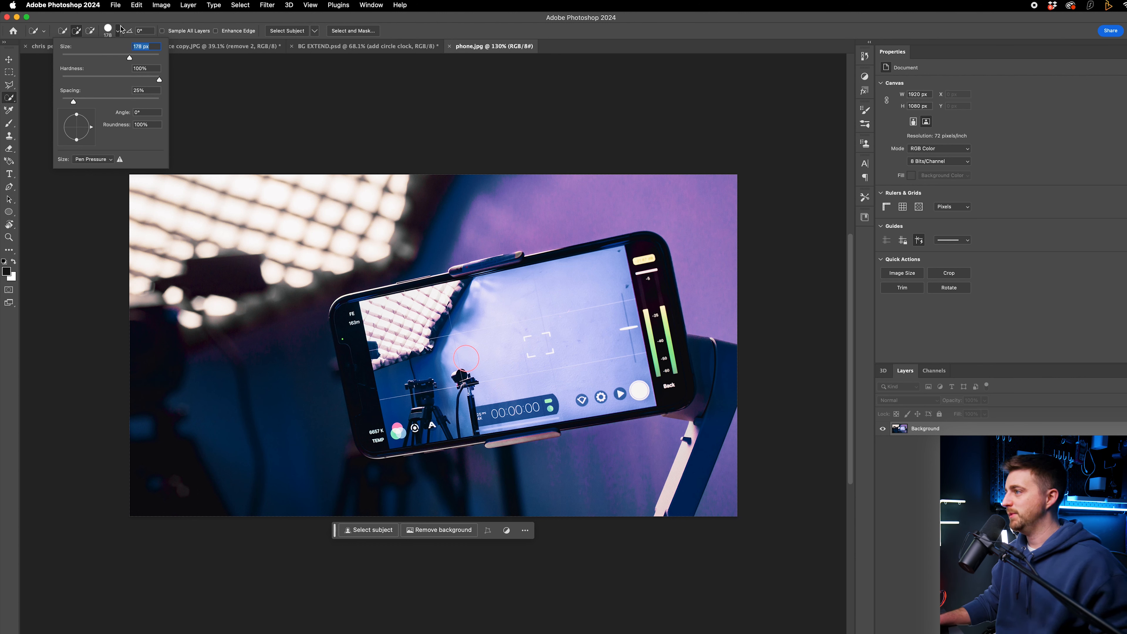
left_click(576, 416)
mouse_move(394, 421)
left_mouse_down()
mouse_move(354, 342)
mouse_move(373, 311)
mouse_move(425, 311)
mouse_move(488, 280)
mouse_move(526, 284)
mouse_move(706, 380)
left_mouse_up()
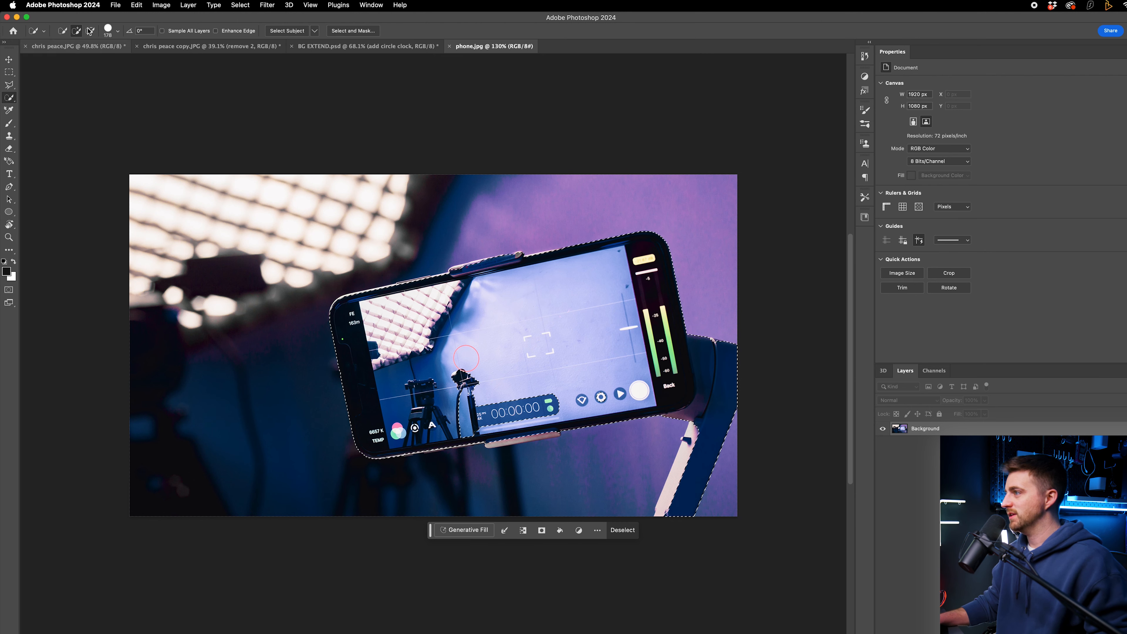
Step: Reduce the brush to about 78 px and add the lower stand area to the selection
left_click(118, 30)
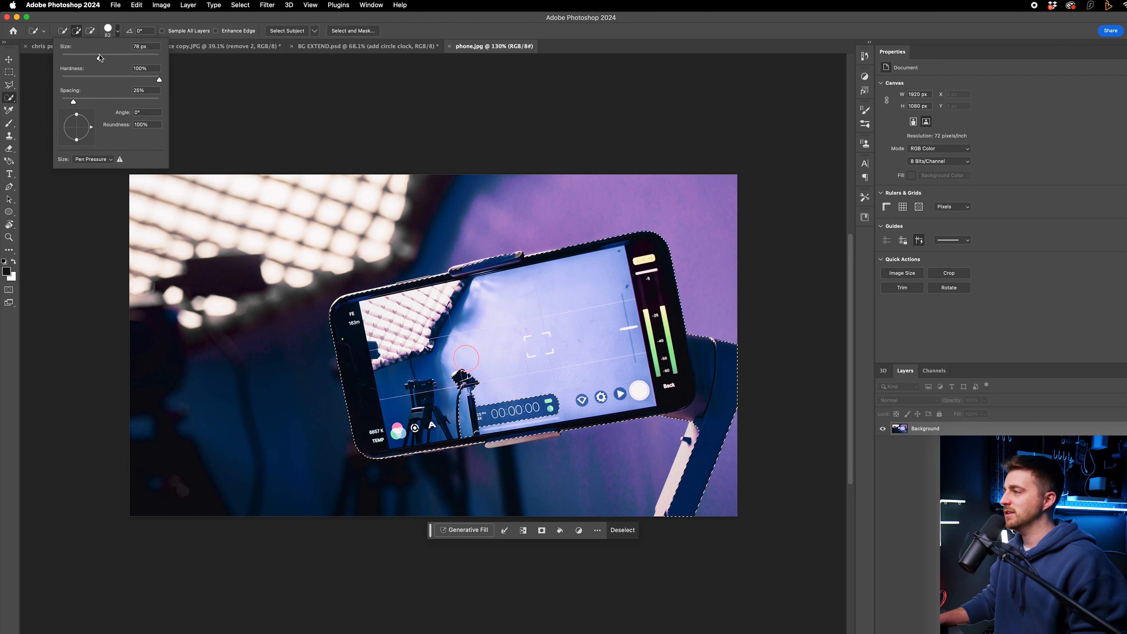
left_click_drag(100, 58, 100, 58)
left_click_drag(690, 465, 688, 452)
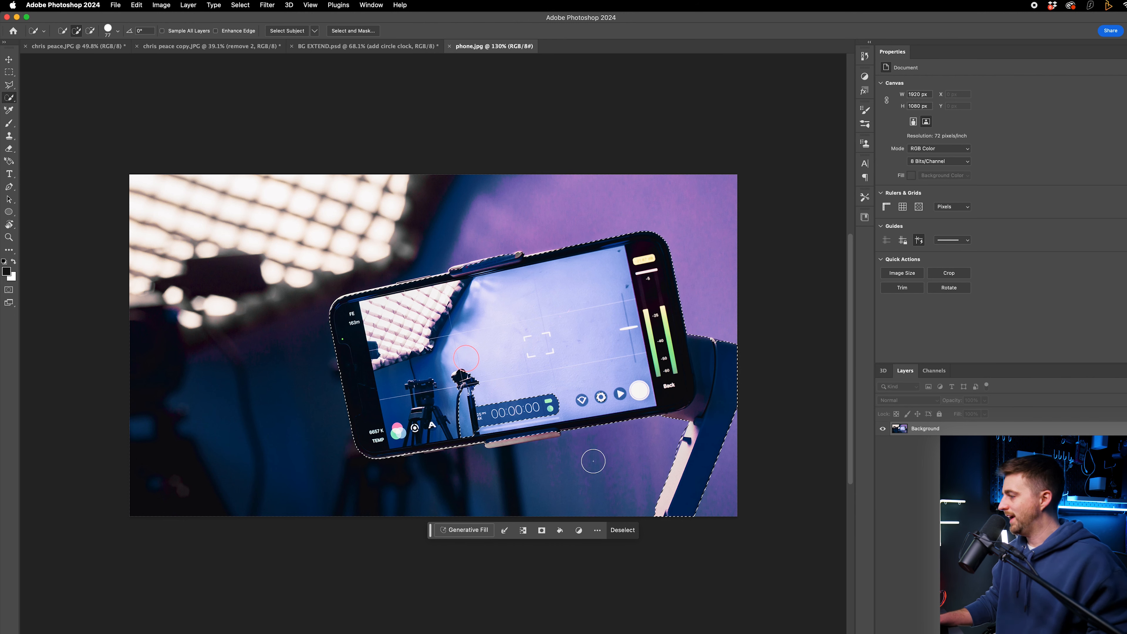
Step: Set the brush to 45 px and refine the selection near the phone's lower-left edge
key("super+plus")
key("super+plus")
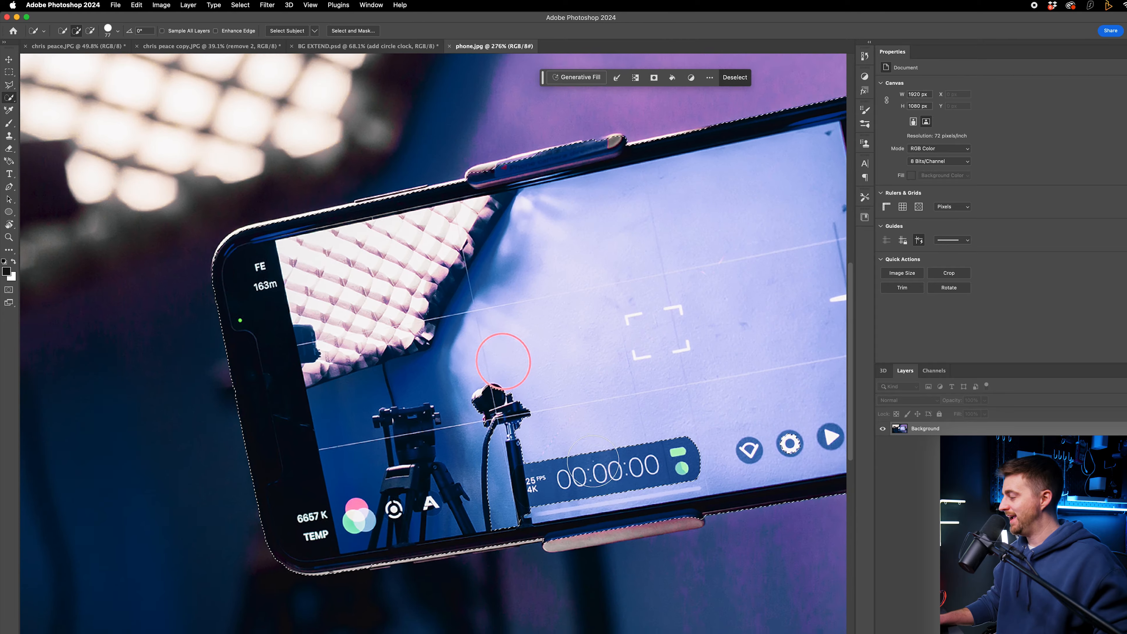
scroll(593, 461, "right", 5)
scroll(593, 460, "down", 2)
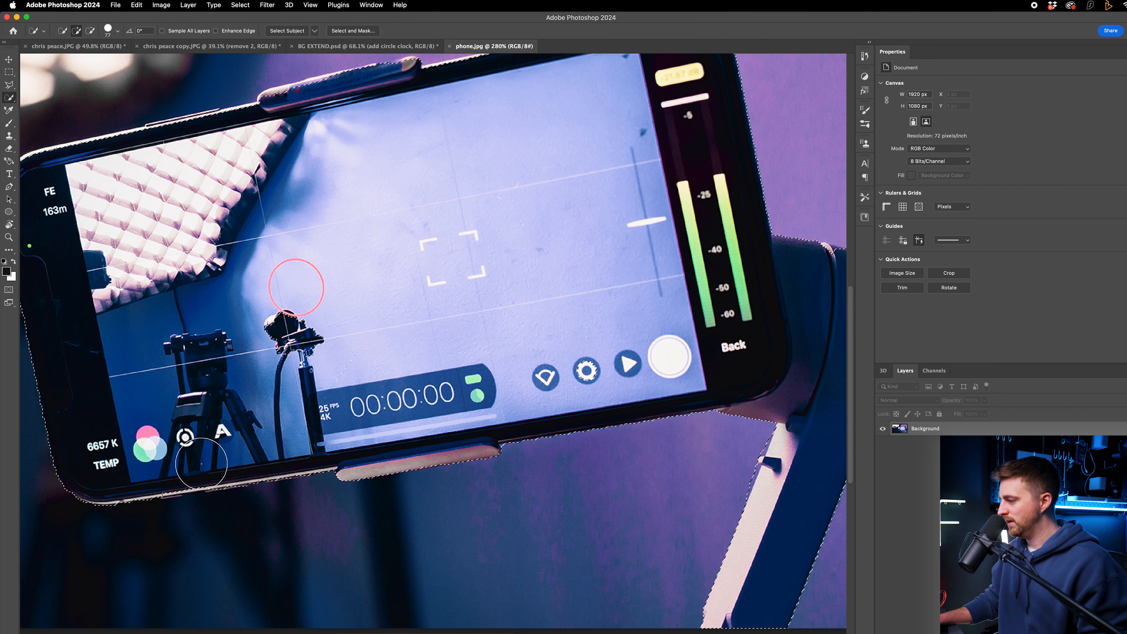
left_click(118, 31)
left_click_drag(98, 59, 83, 58)
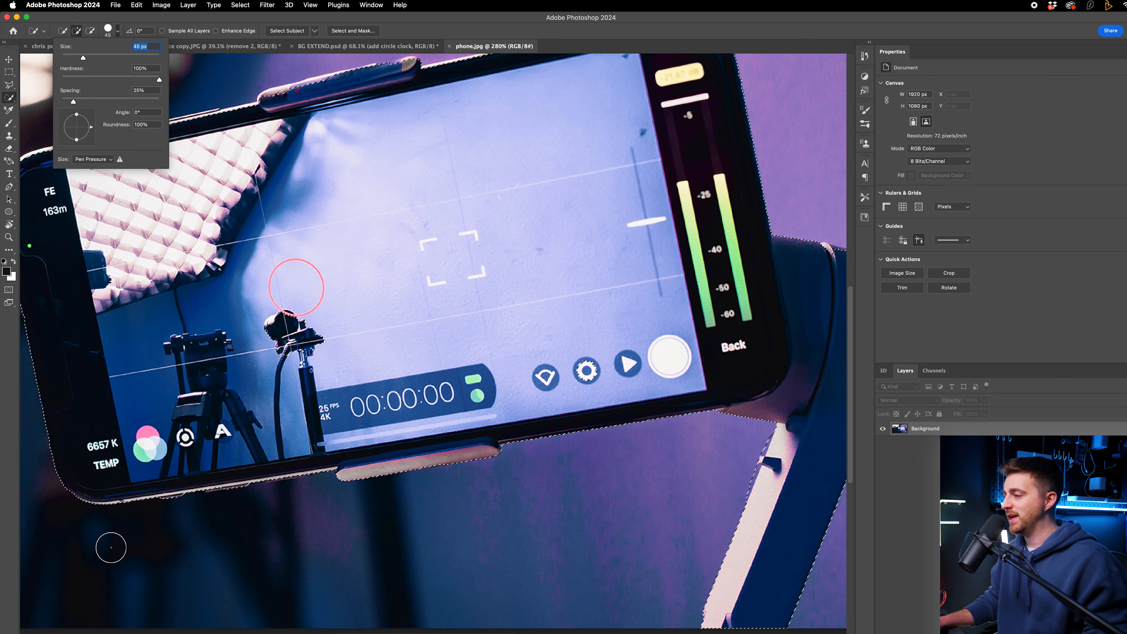
left_click(147, 479)
Step: Refine the selection along the phone's bottom edge, subtracting the background below it
key("super+plus")
key("super+plus")
mouse_move(327, 514)
left_mouse_down()
mouse_move(505, 492)
mouse_move(544, 474)
mouse_move(362, 515)
mouse_move(527, 542)
left_mouse_up()
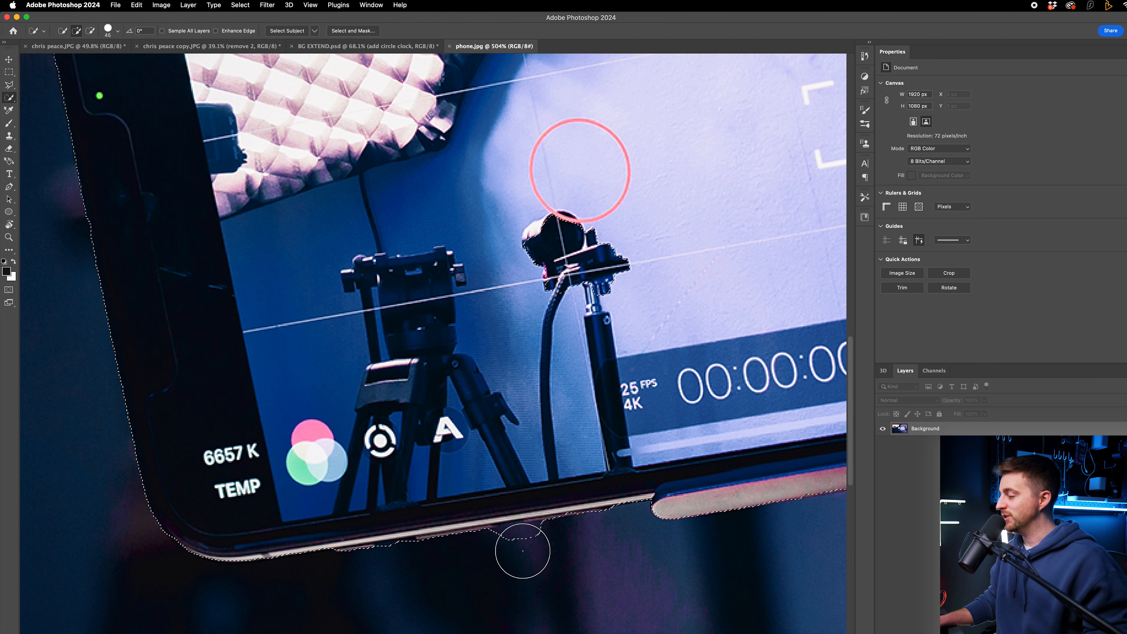
key("alt")
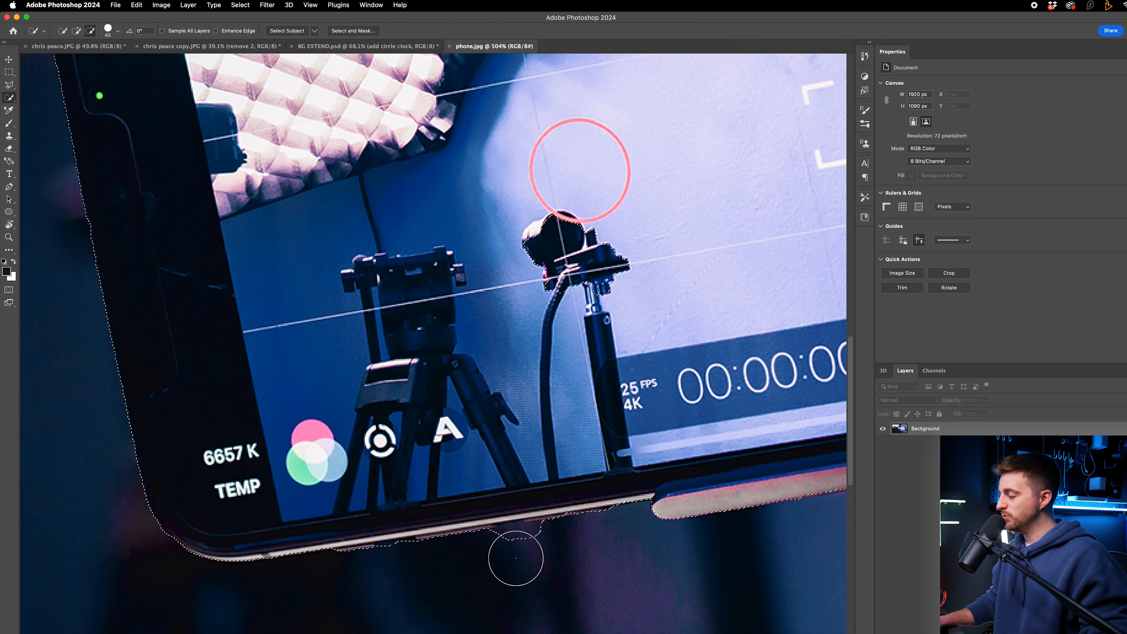
left_click(521, 553, "alt")
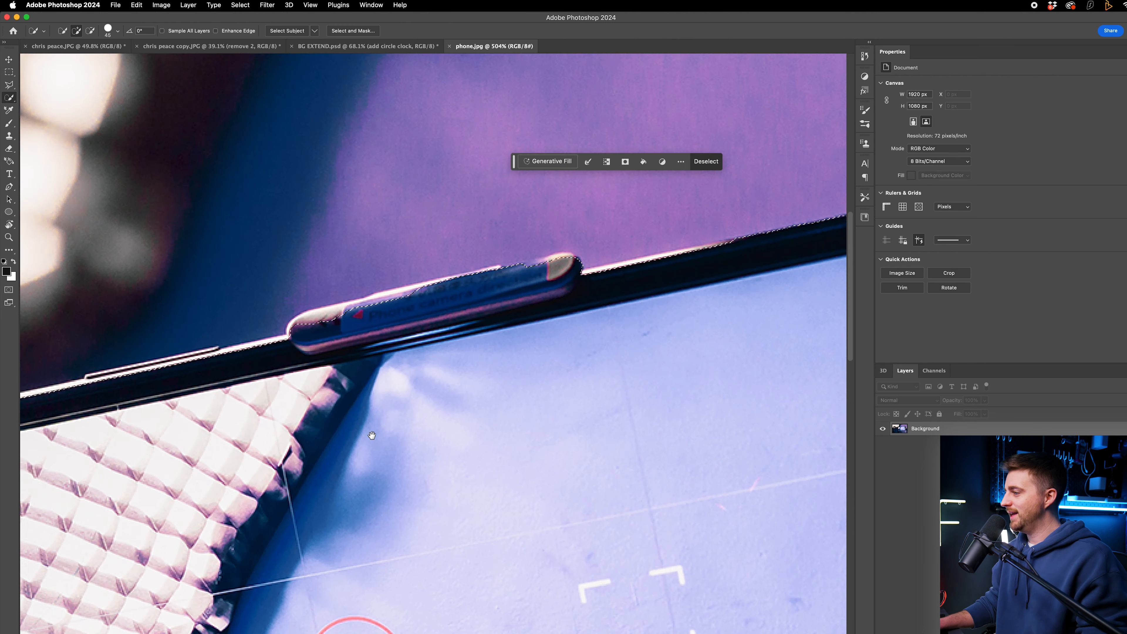
Step: Refine the selection along the phone's top edge and clip before zooming back out
left_click_drag(372, 435, 611, 411)
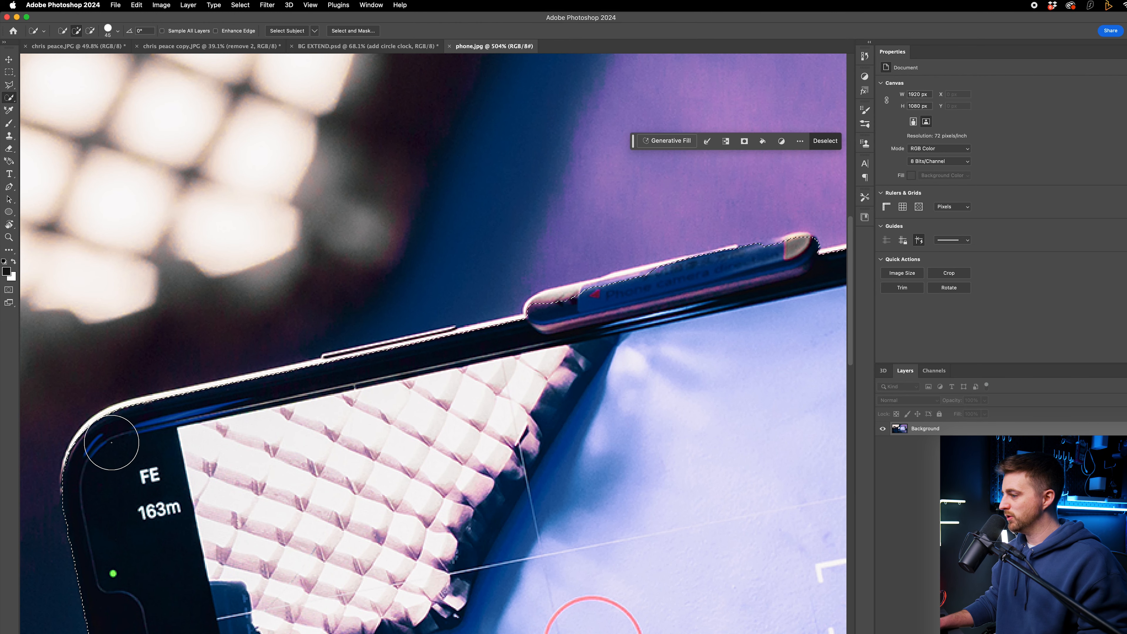
mouse_move(103, 446)
left_mouse_down()
mouse_move(97, 433)
mouse_move(397, 367)
left_mouse_up()
left_click_drag(490, 347, 571, 312)
key("super+minus")
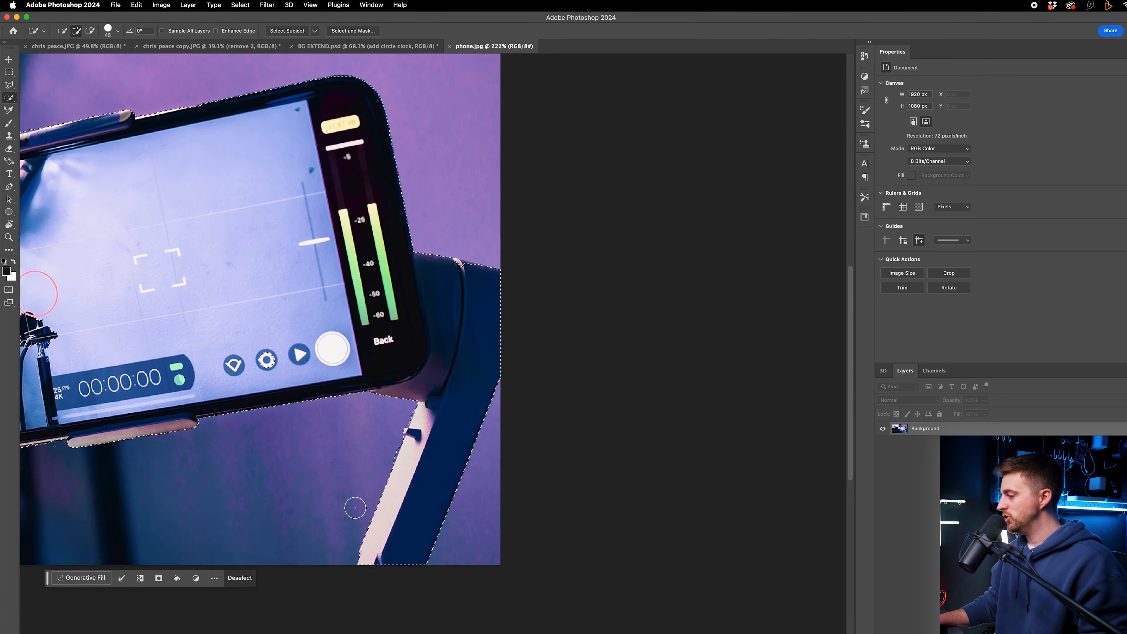
key("super+minus")
scroll(322, 401, "left", 5)
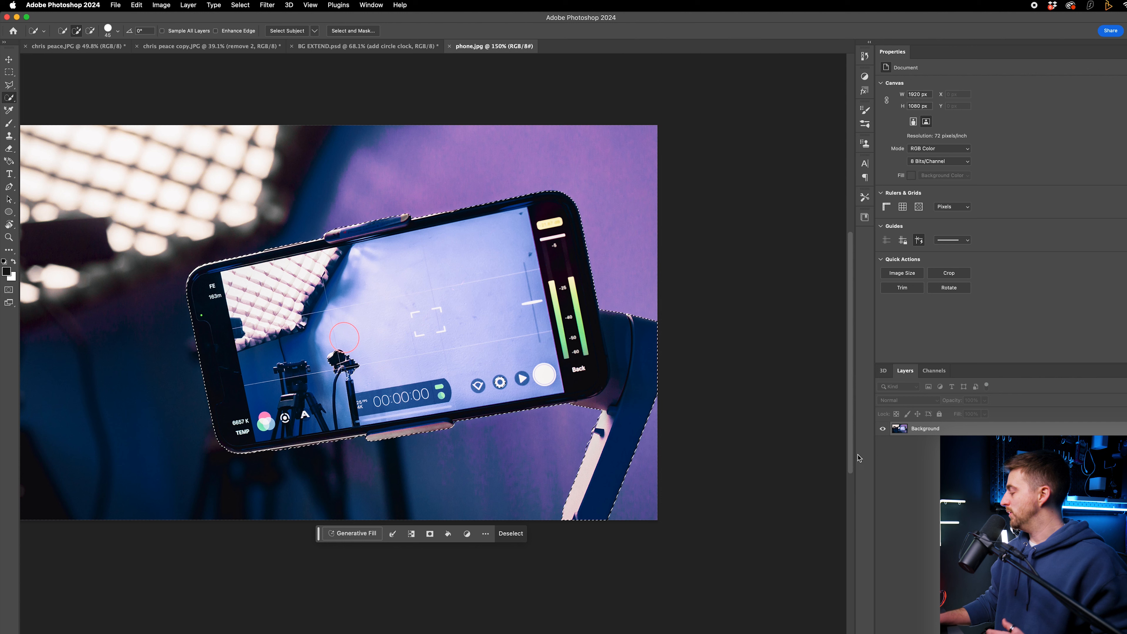
Step: Unlock the background layer and copy the selected phone onto a new layer
left_click(1112, 429)
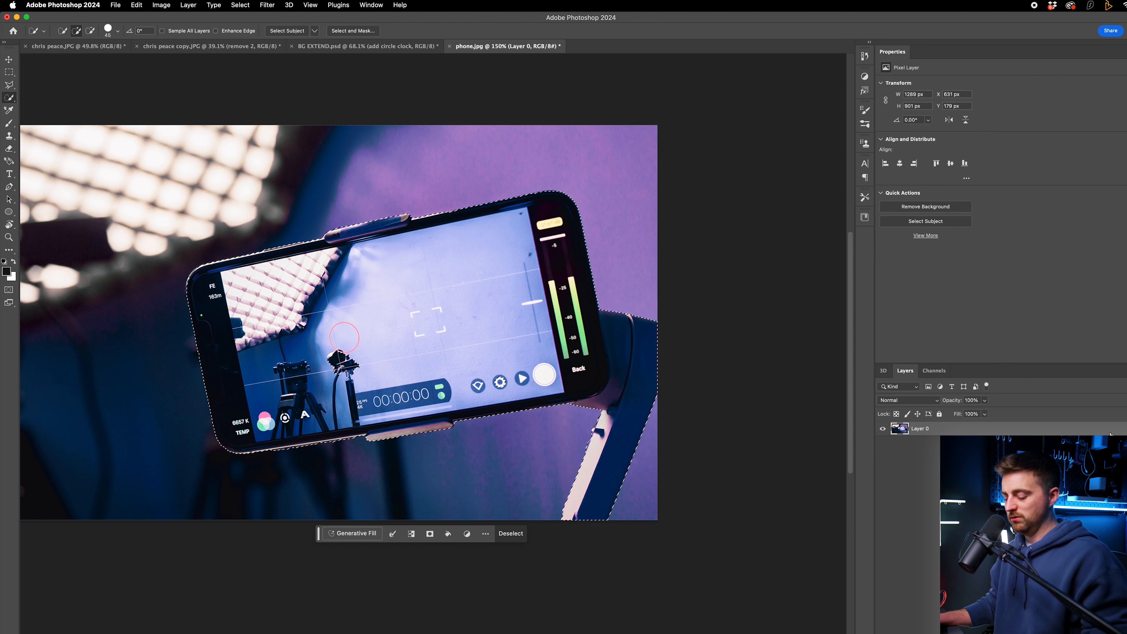
key("super+j")
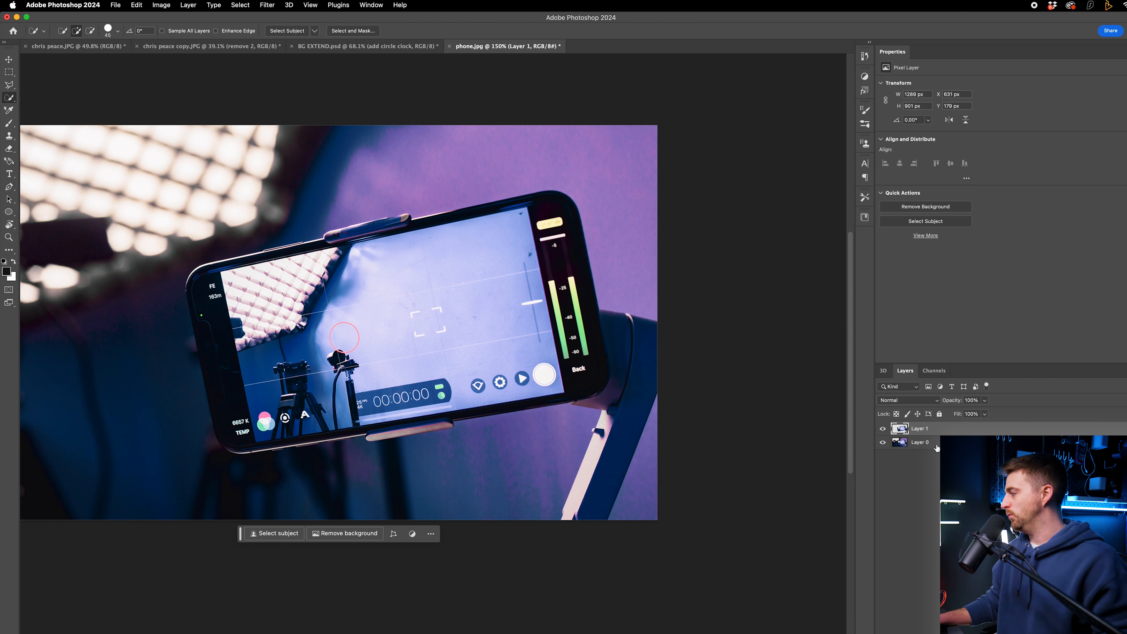
Step: Hide the original photo layer to preview the cut-out phone on its own layer
left_click(882, 443)
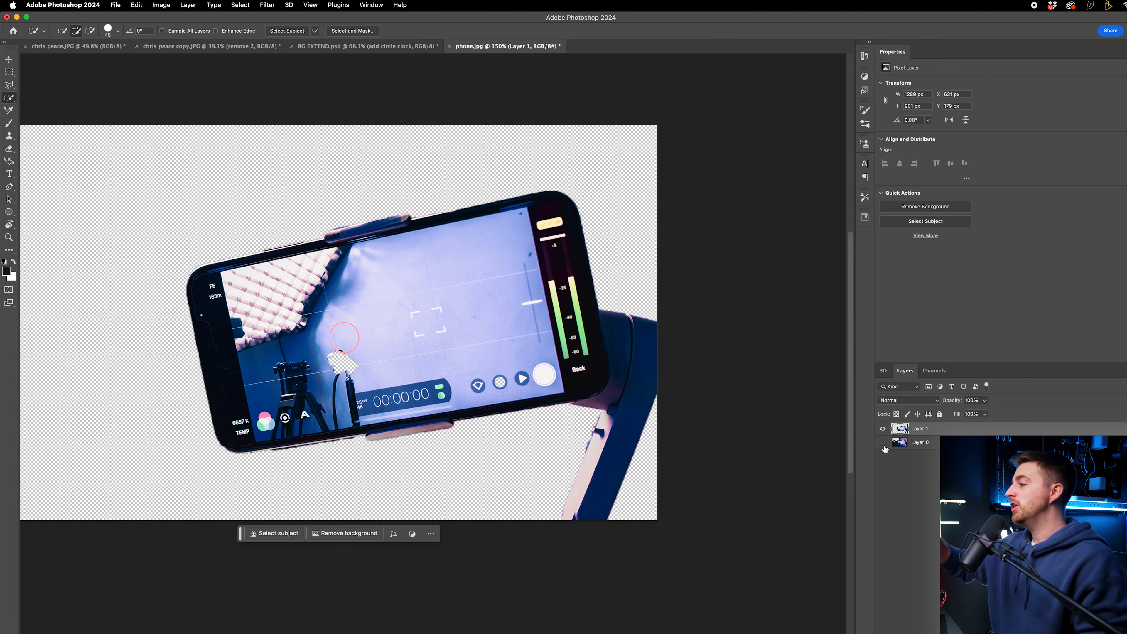
left_click(883, 445)
left_click(884, 445)
left_click(884, 445)
left_click(883, 445)
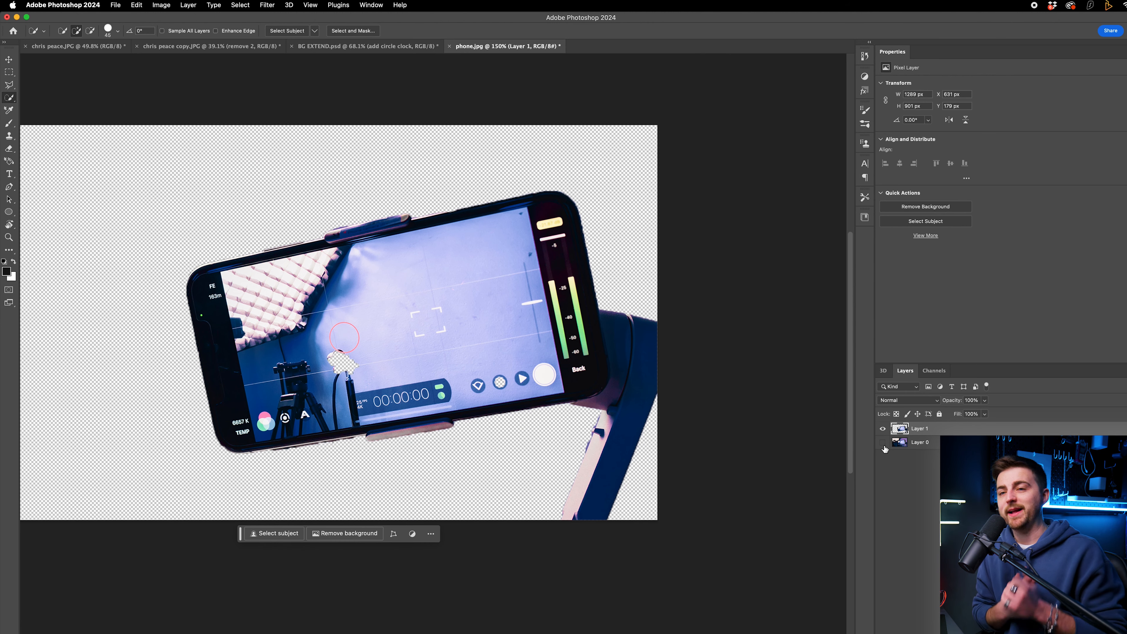
left_click(8, 150)
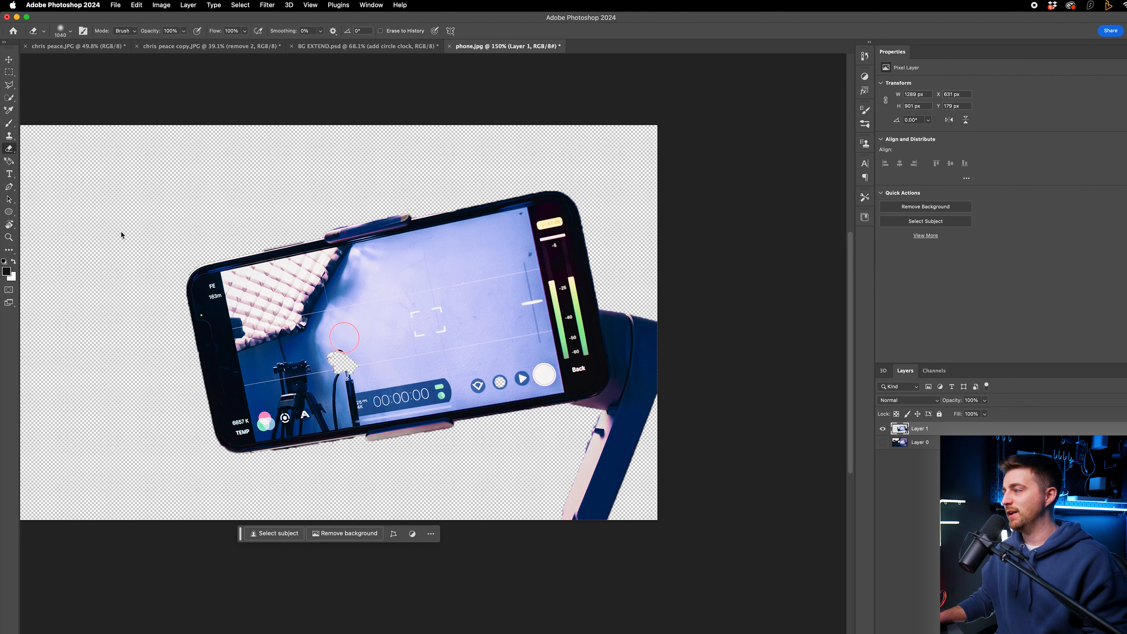
left_click_drag(235, 291, 153, 259)
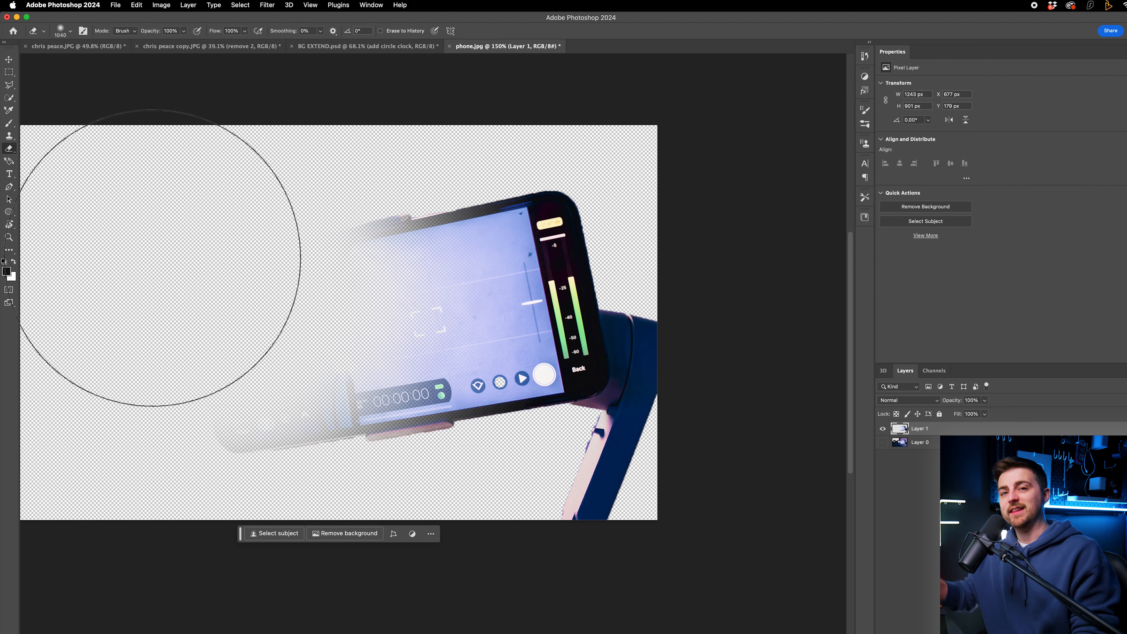
key("super+z")
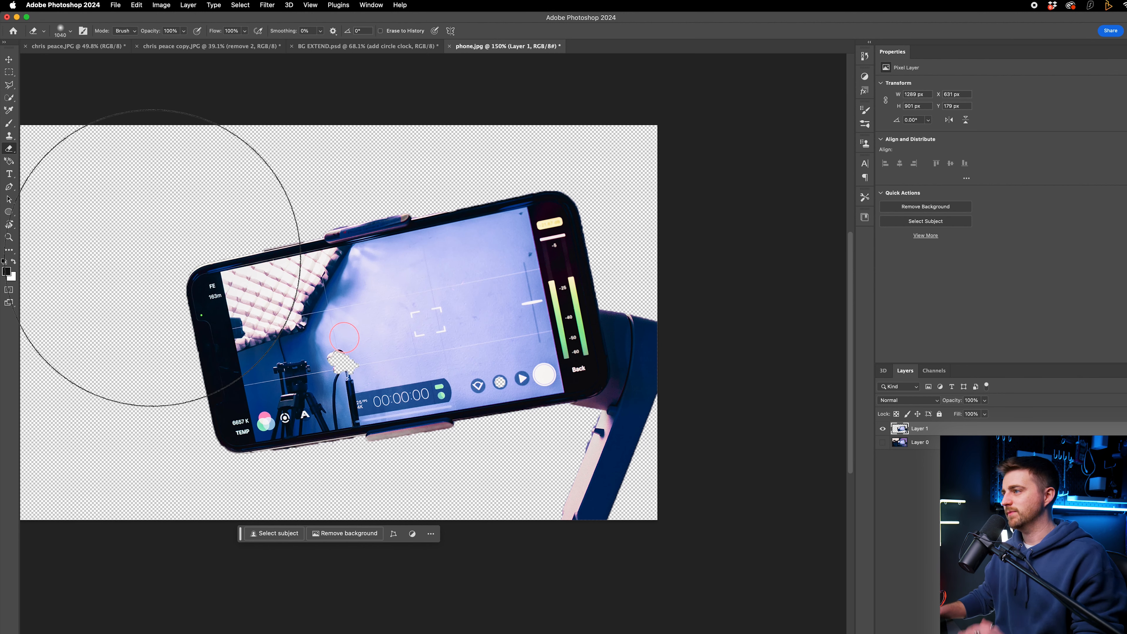
Step: Show the original photo layer again and load the phone layer's outline as a selection
left_click(8, 60)
scroll(134, 110, "down", 2)
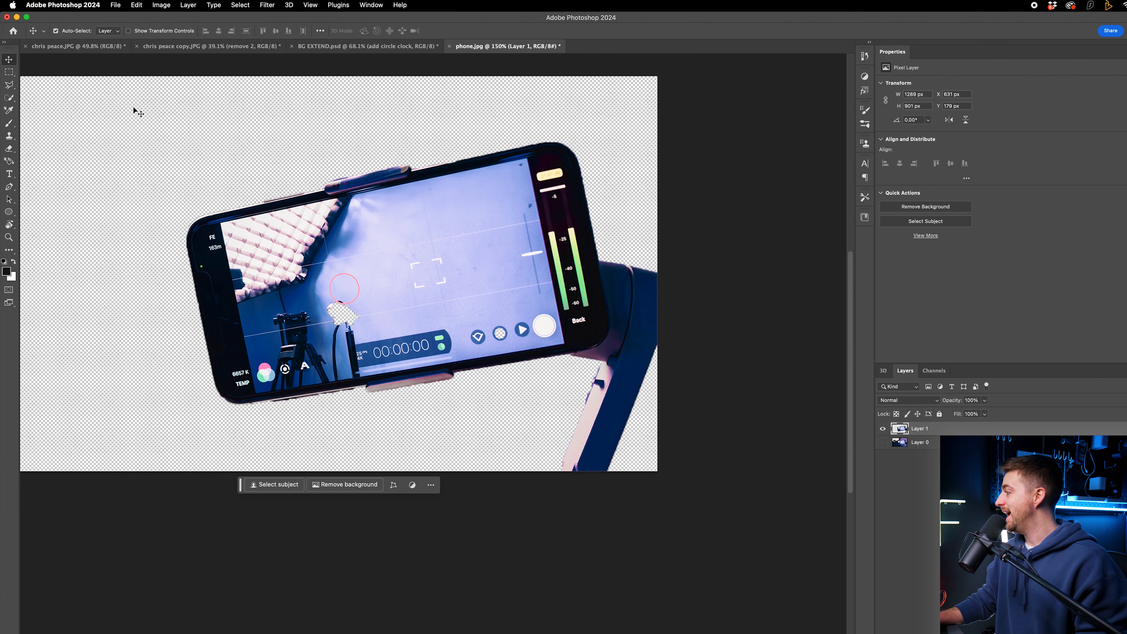
left_click(885, 445)
scroll(529, 381, "left", 5)
scroll(528, 381, "up", 1)
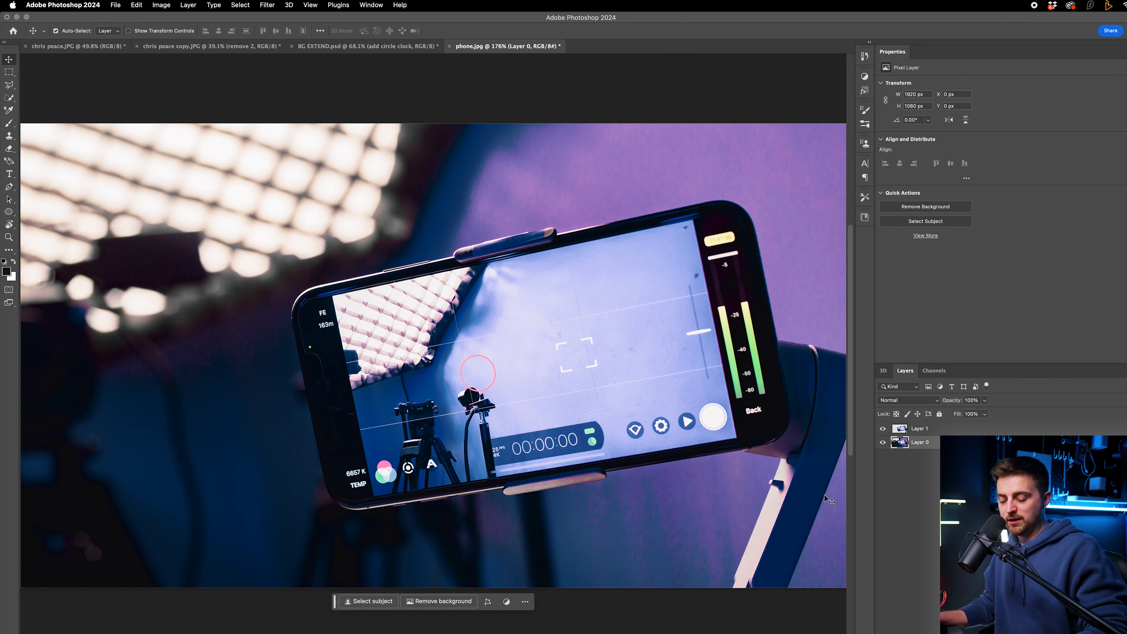
key("super")
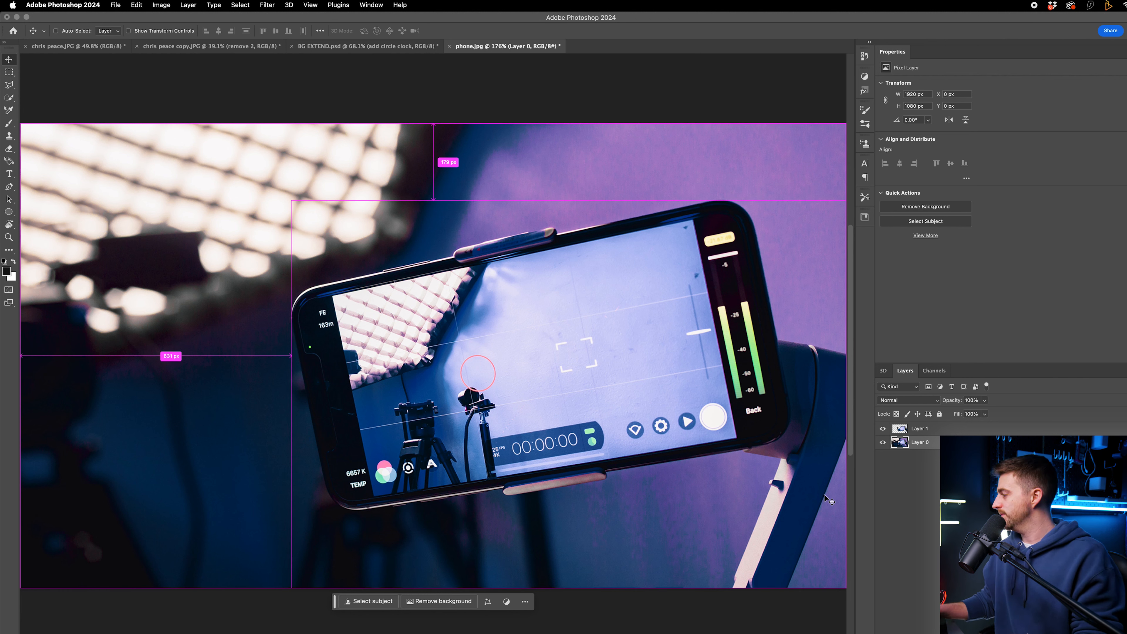
left_click(900, 429, "super")
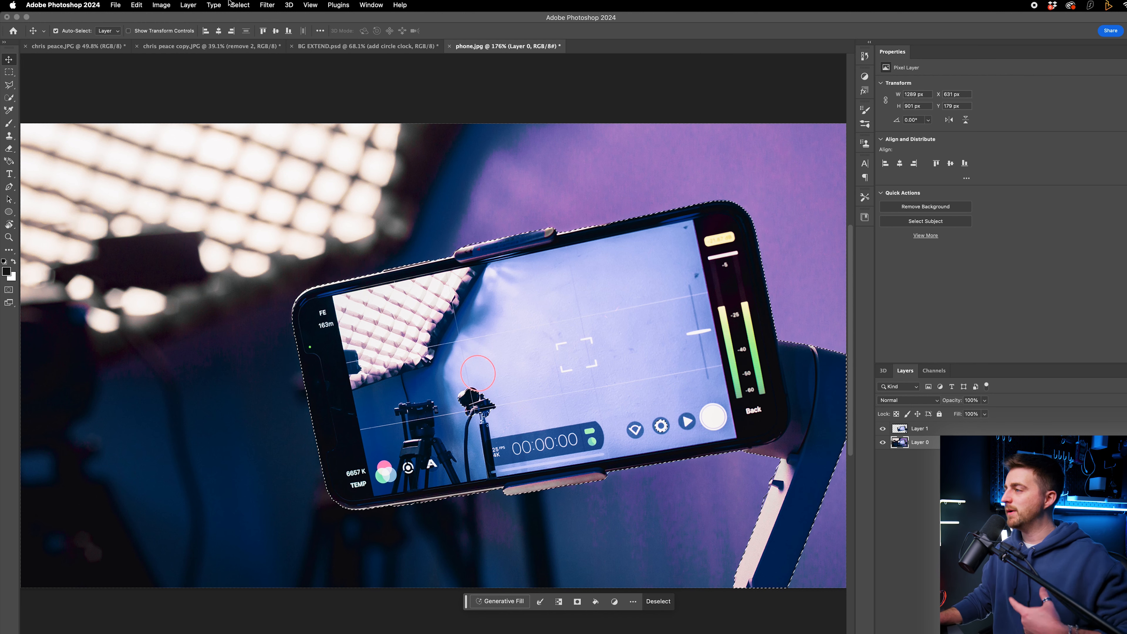
Step: Expand the selection by 20 pixels
left_click(239, 4)
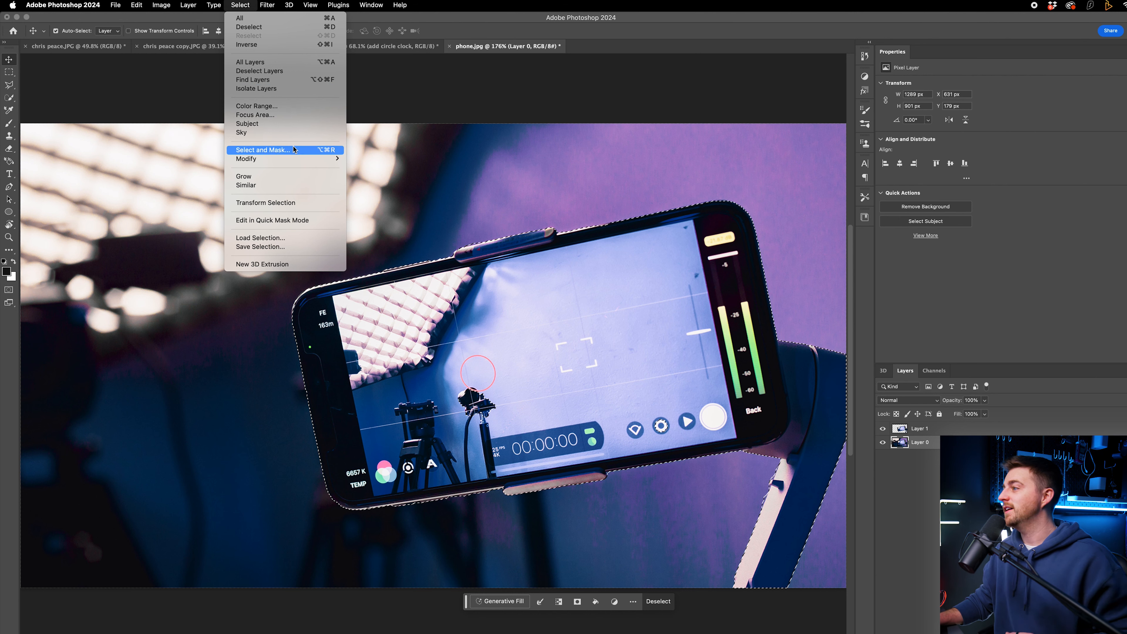
mouse_move(289, 159)
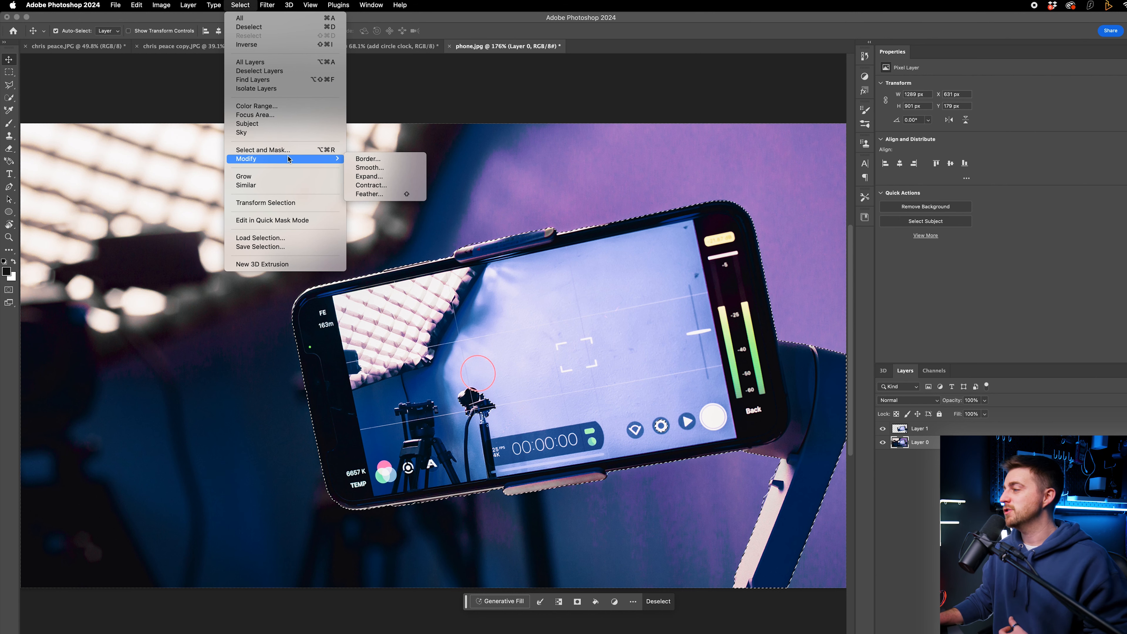
left_click(380, 176)
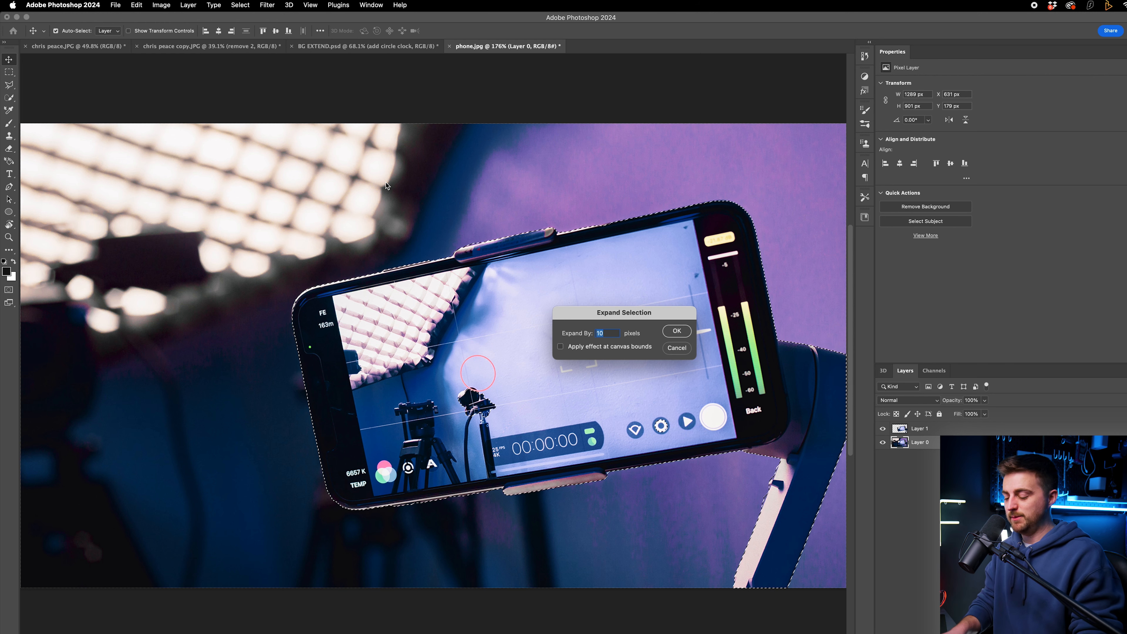
left_click(676, 332)
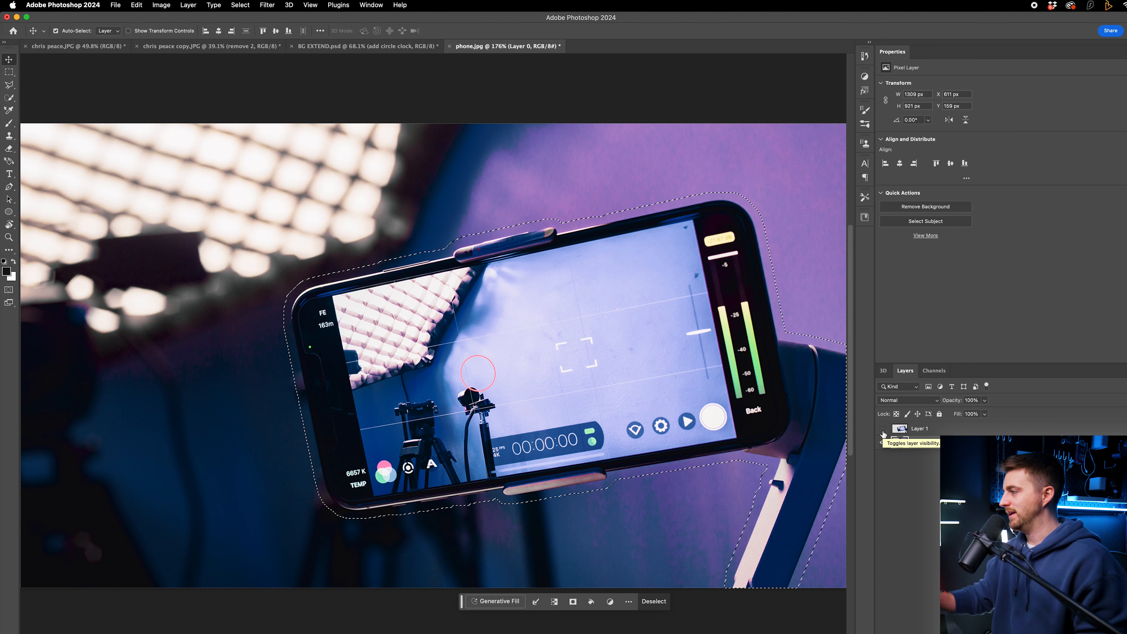
Step: Run Generative Fill on the expanded phone selection with the prompt "remove"
scroll(543, 339, "down", 1)
left_click(135, 5)
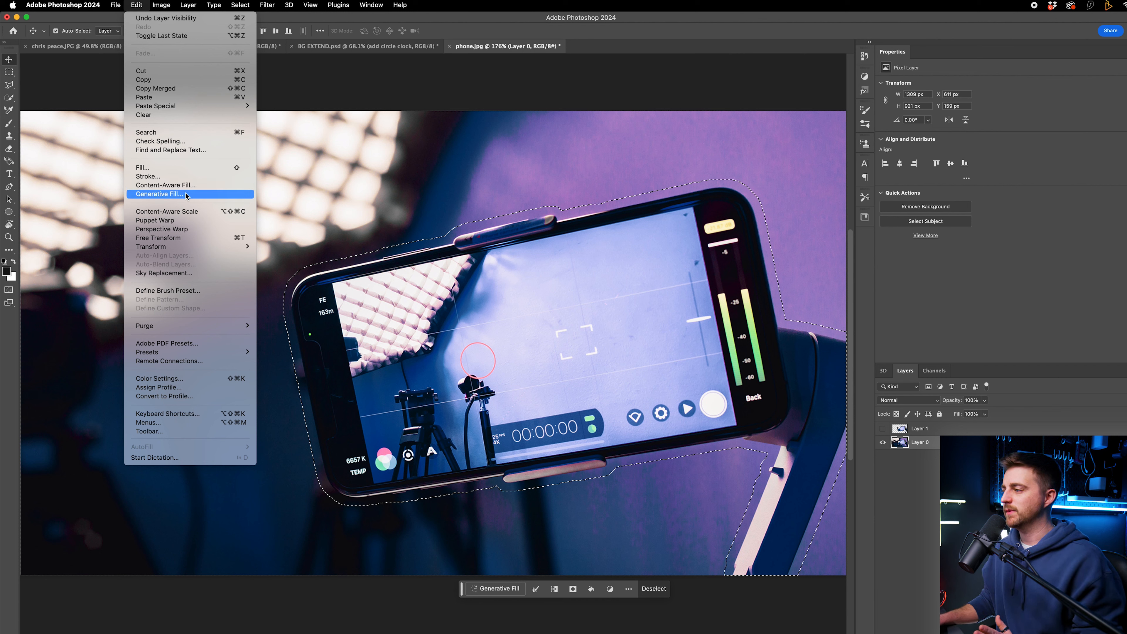
left_click(186, 195)
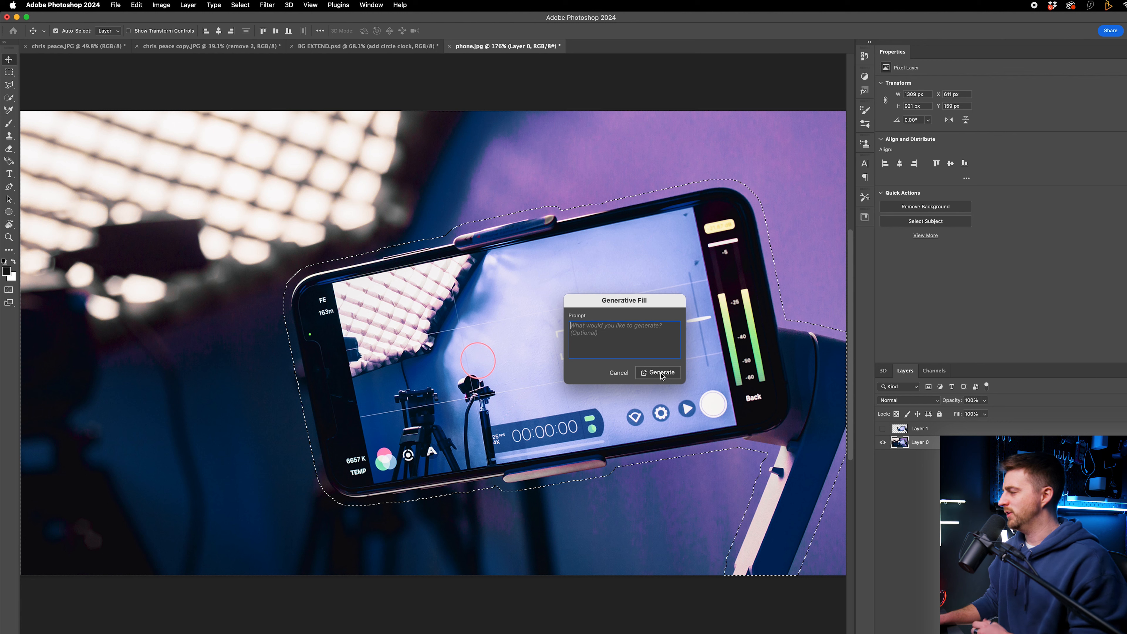
type("remove")
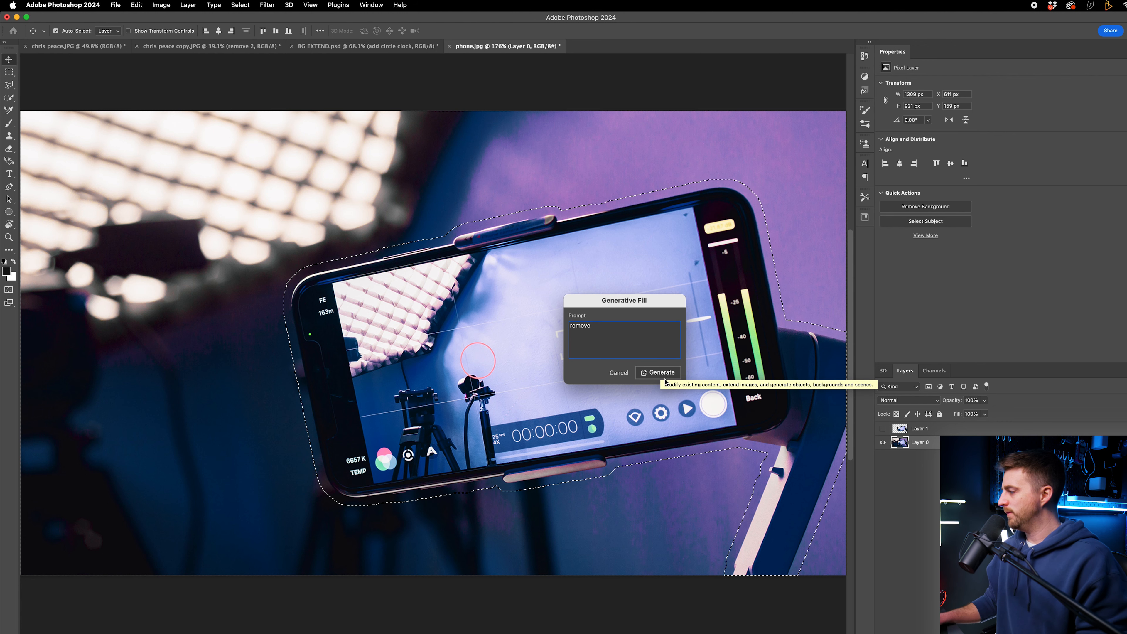
left_click(668, 375)
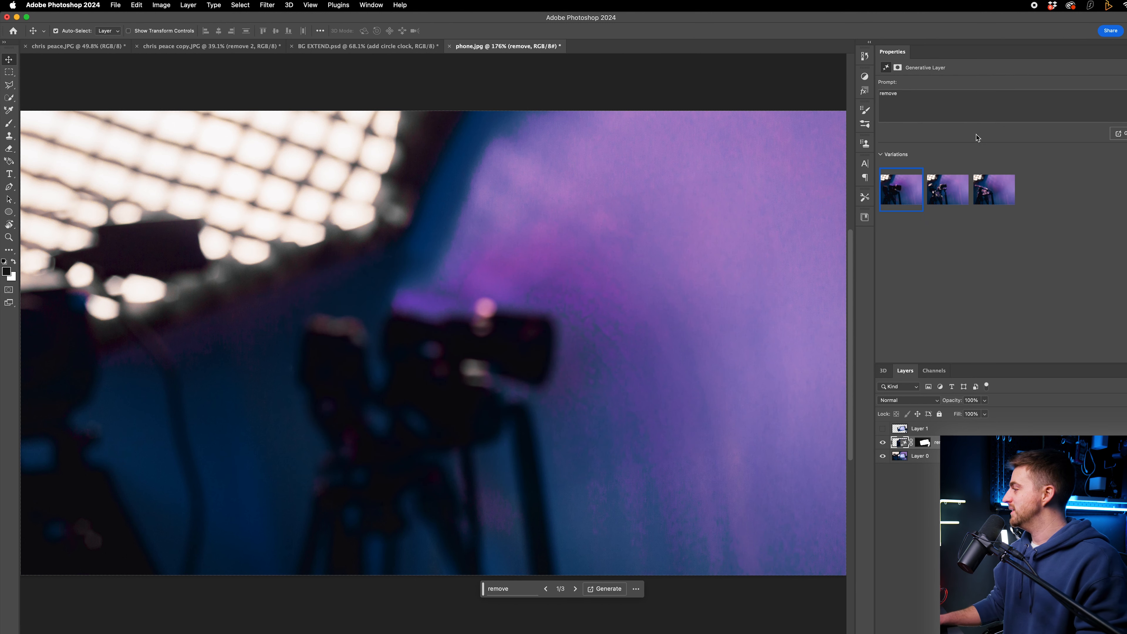
Step: Browse the three Generative Fill variations and keep the first one
left_click(947, 190)
left_click(993, 190)
left_click(896, 202)
left_click(948, 200)
left_click(982, 198)
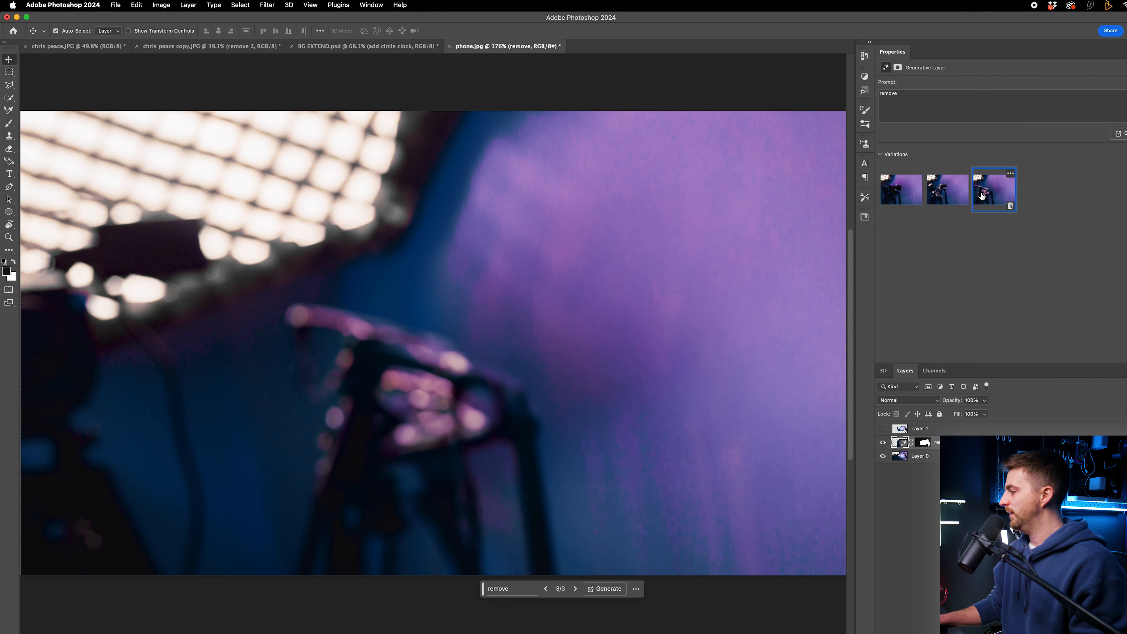
left_click(893, 198)
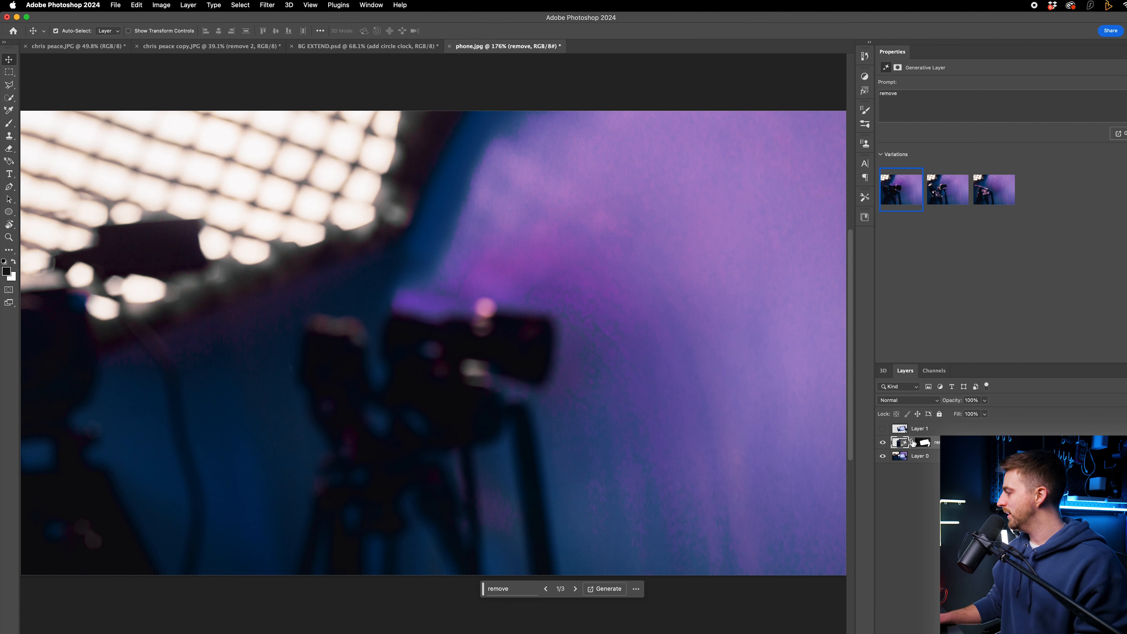
Step: Toggle the phone layer and the Generative Fill layer on and off to compare the result
left_click(883, 429)
left_click_drag(548, 369, 546, 313)
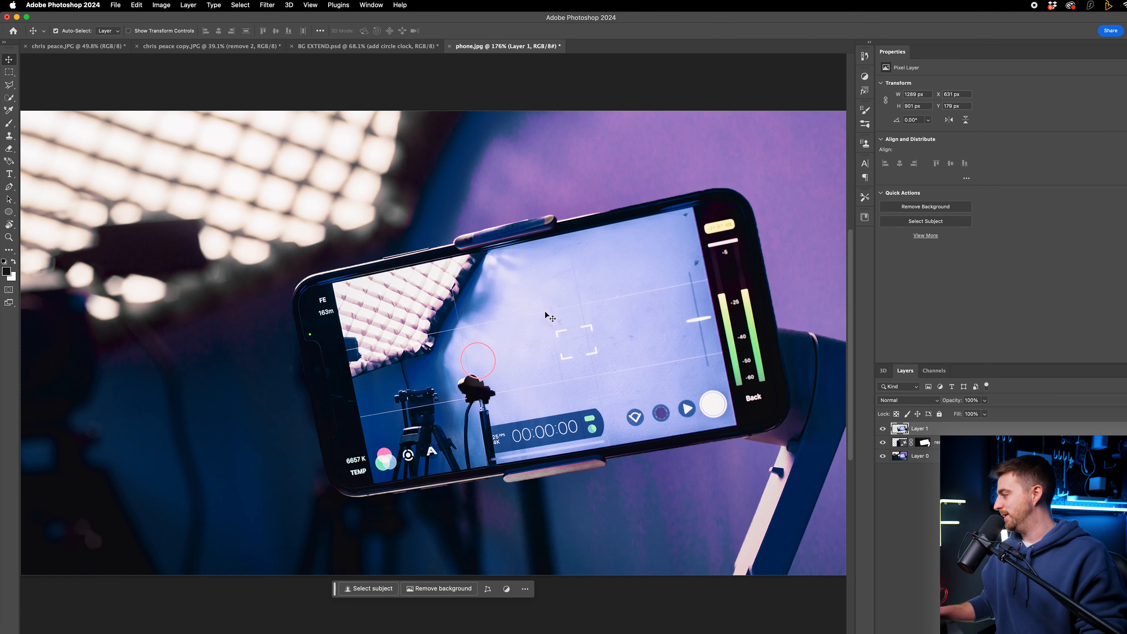
left_click(883, 443)
left_click(883, 429)
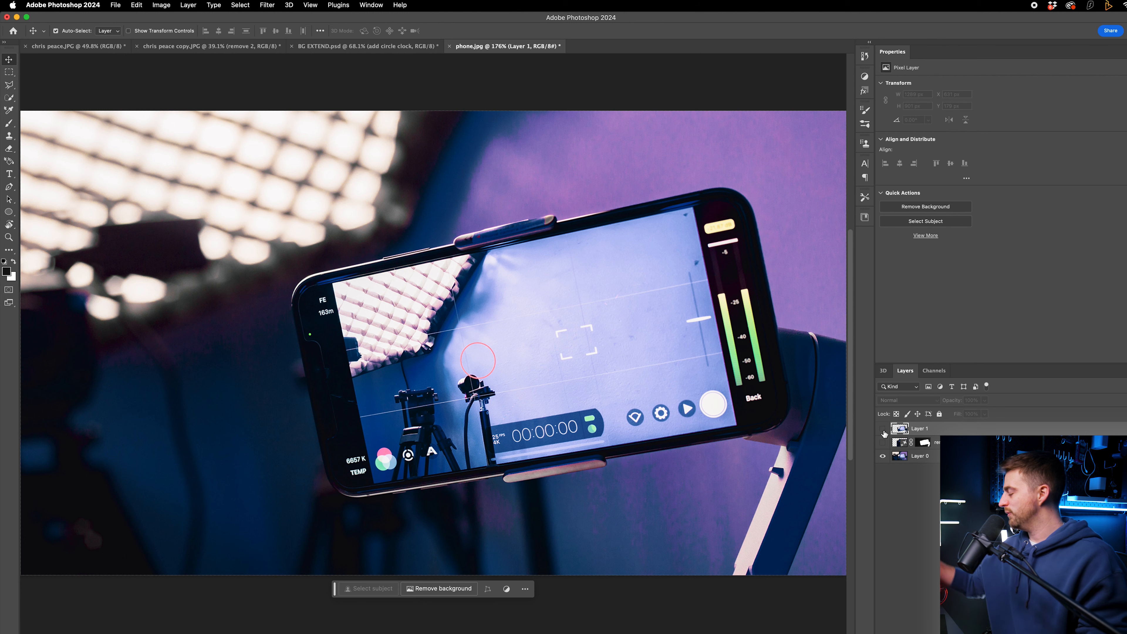
Step: Load the phone outline as a selection on the original photo, apply Content-Aware Fill to a new layer, and deselect
left_click(925, 461)
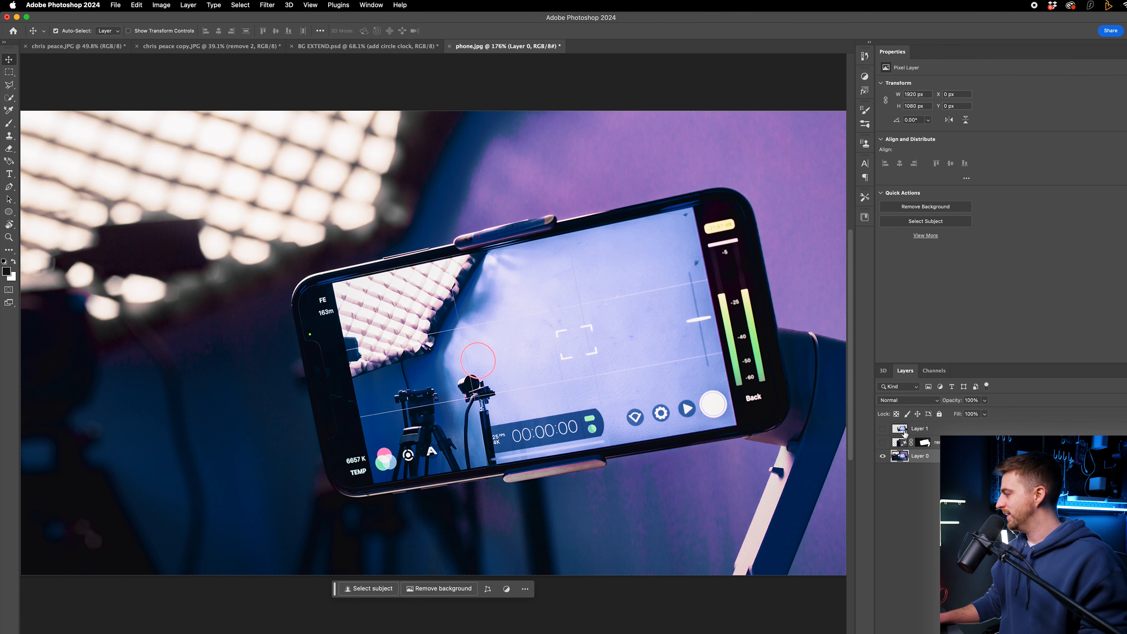
left_click(900, 430, "super")
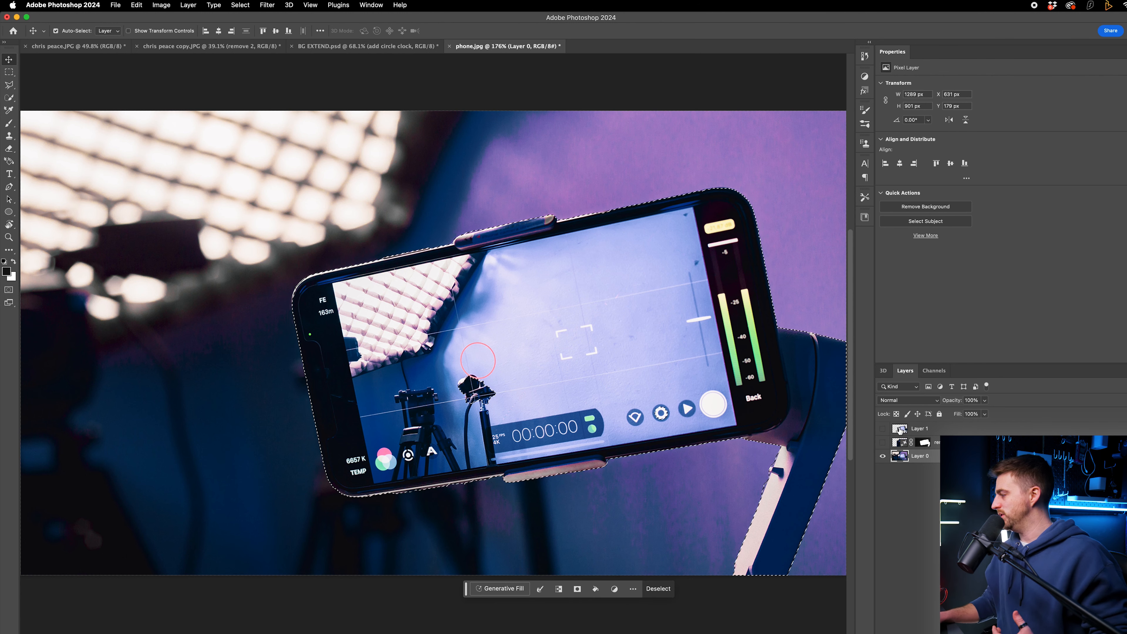
left_click(131, 5)
mouse_move(116, 3)
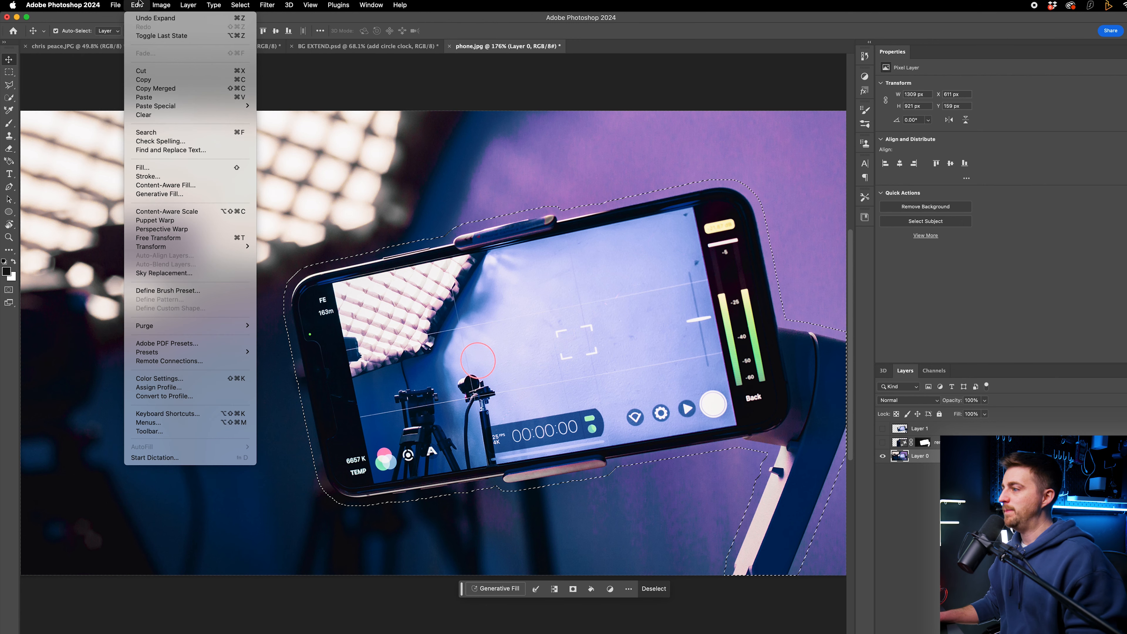
left_click(184, 185)
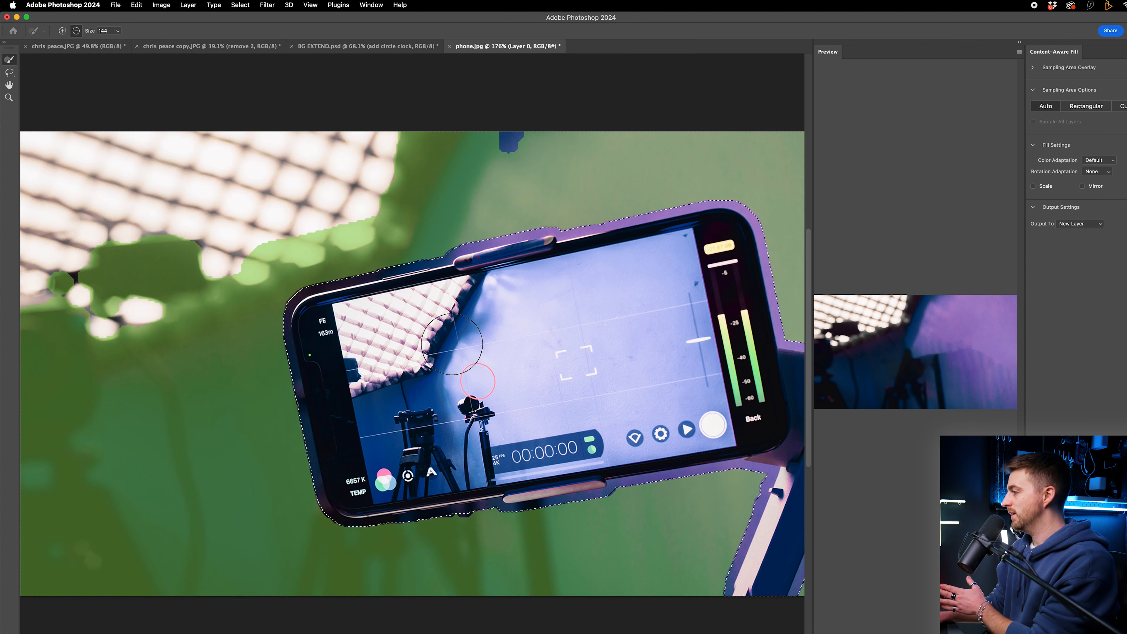
key("Return")
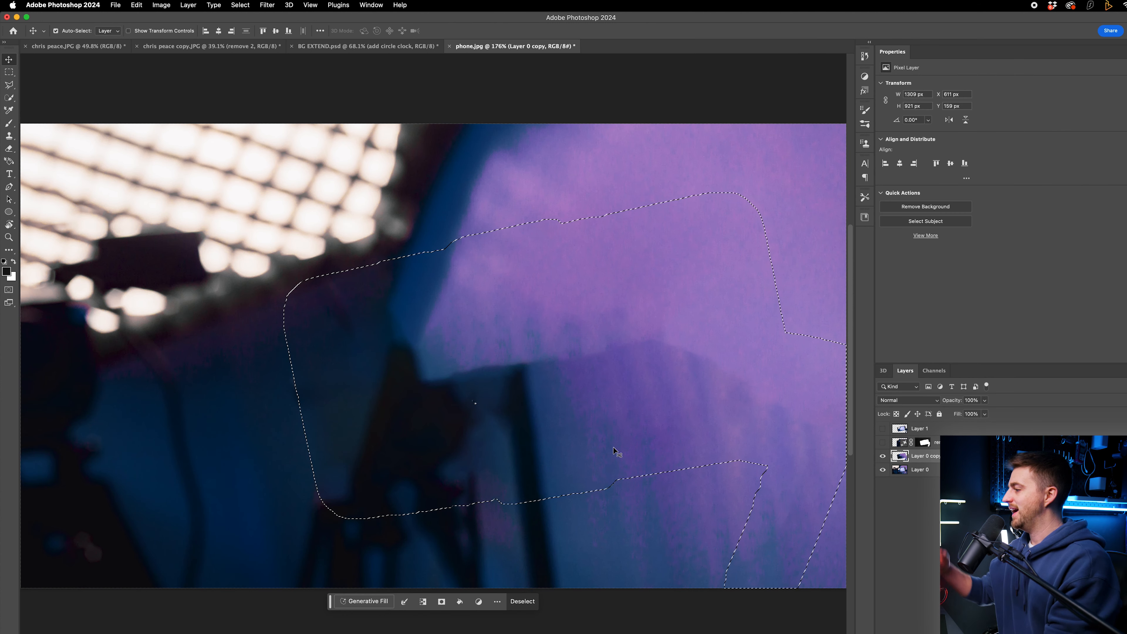
key("super+d")
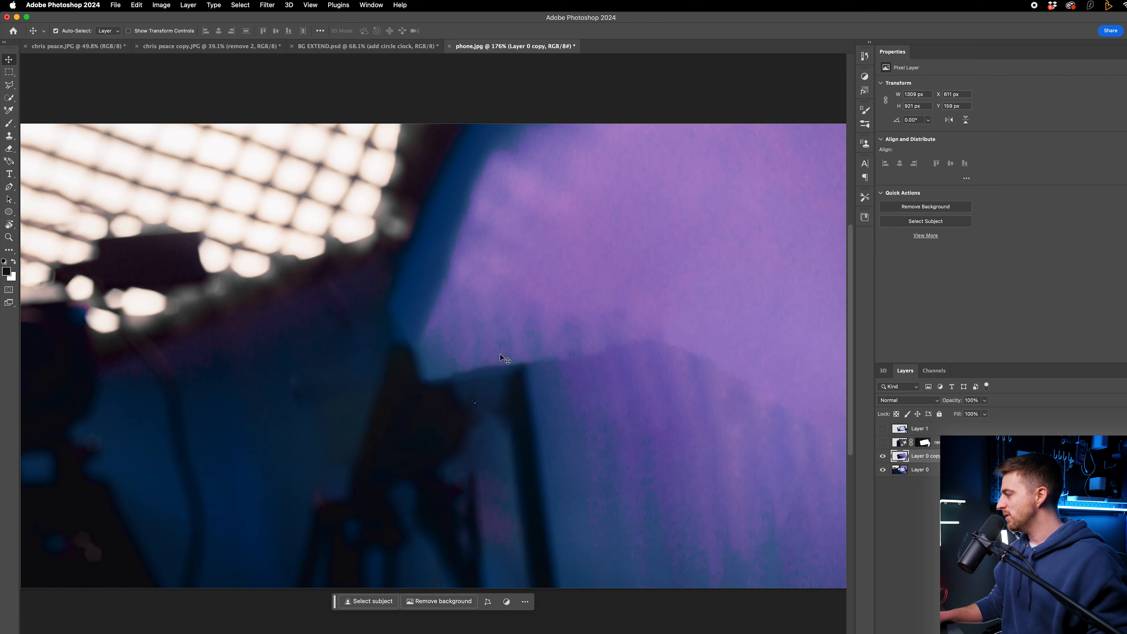
Step: Toggle the Content-Aware Fill and Generative Fill layers to compare the two removal results
scroll(500, 358, "down", 1)
left_click(881, 457)
left_click(882, 443)
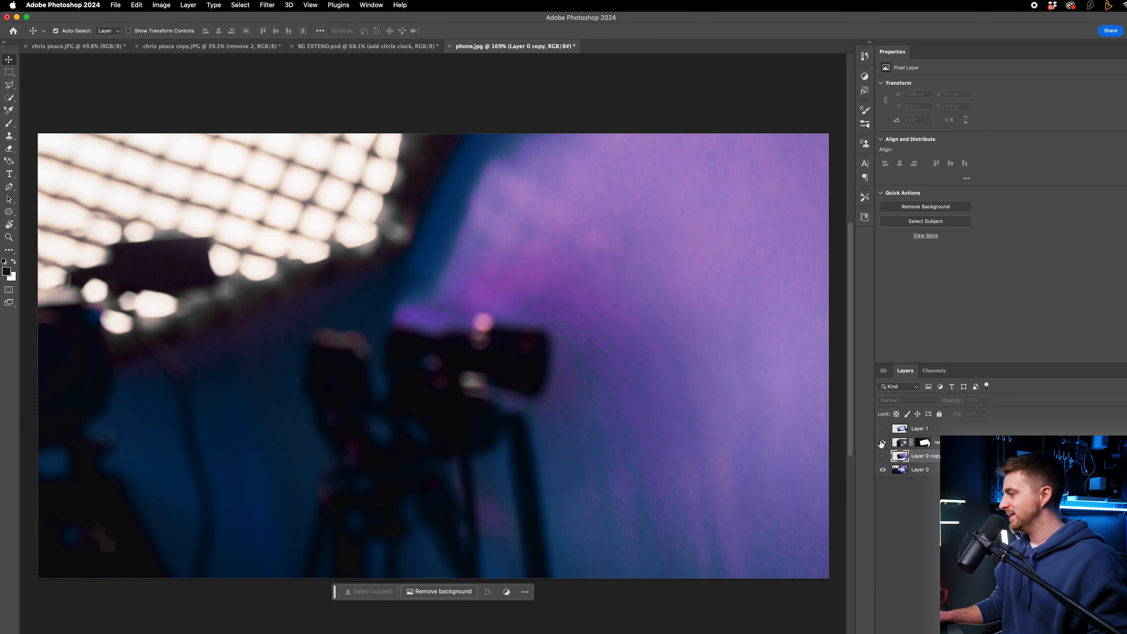
left_click(881, 443)
left_click(881, 456)
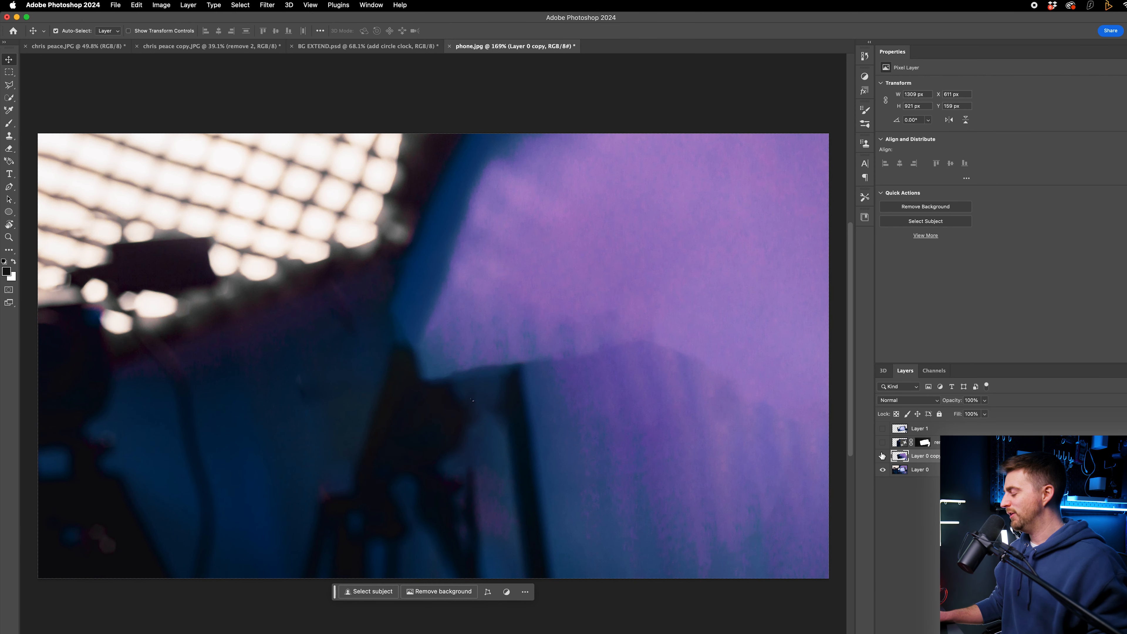
left_click(881, 456)
left_click(882, 442)
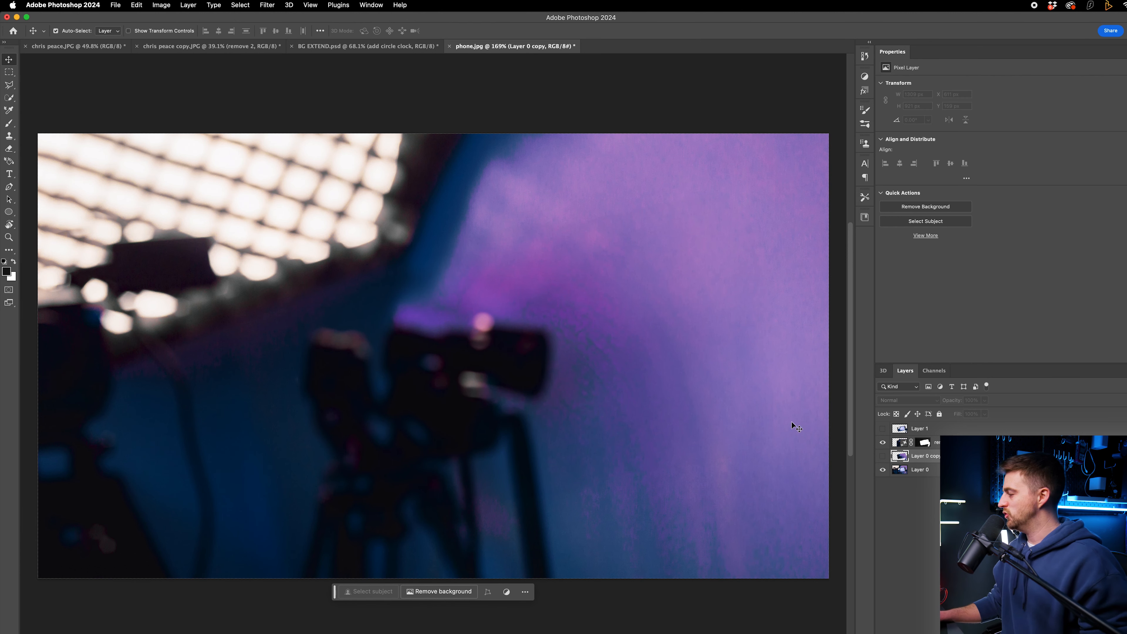
left_click(882, 443)
left_click(882, 456)
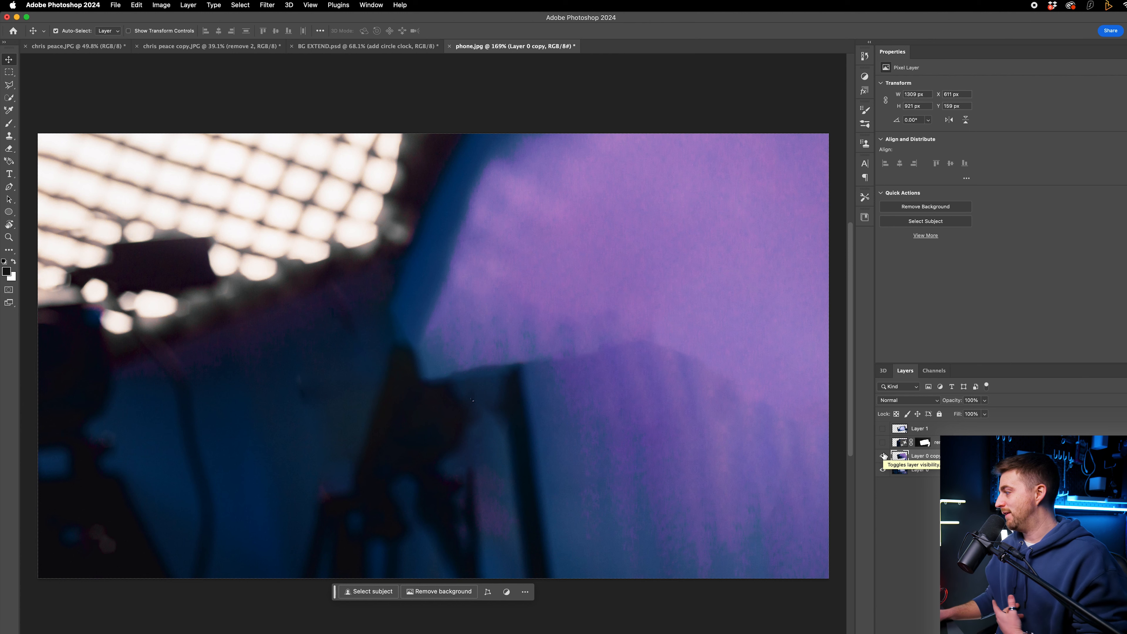
left_click(883, 428)
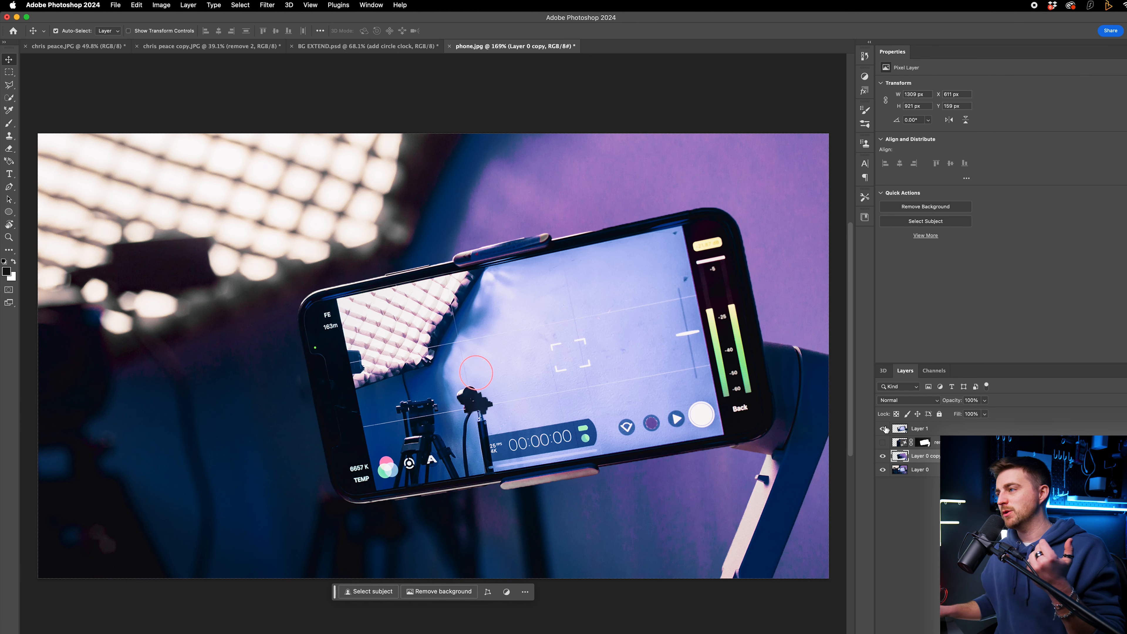
Step: Discard the Content-Aware Fill layer and recheck the phone and Generative Fill layers' visibility
left_click_drag(596, 306, 579, 308)
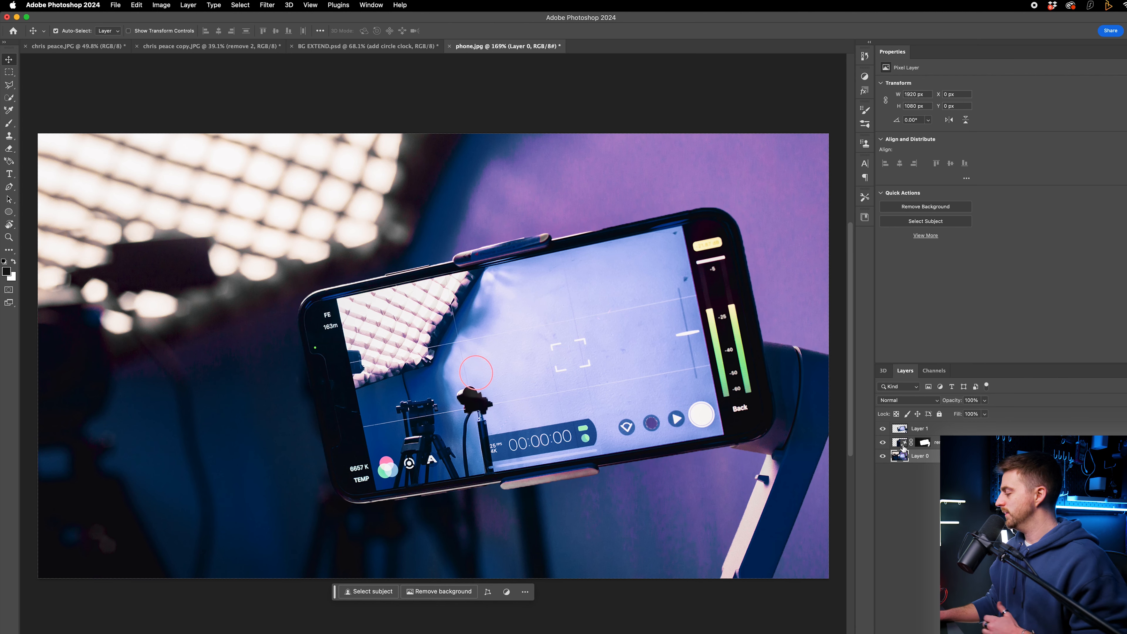
left_click(883, 429)
left_click(883, 429)
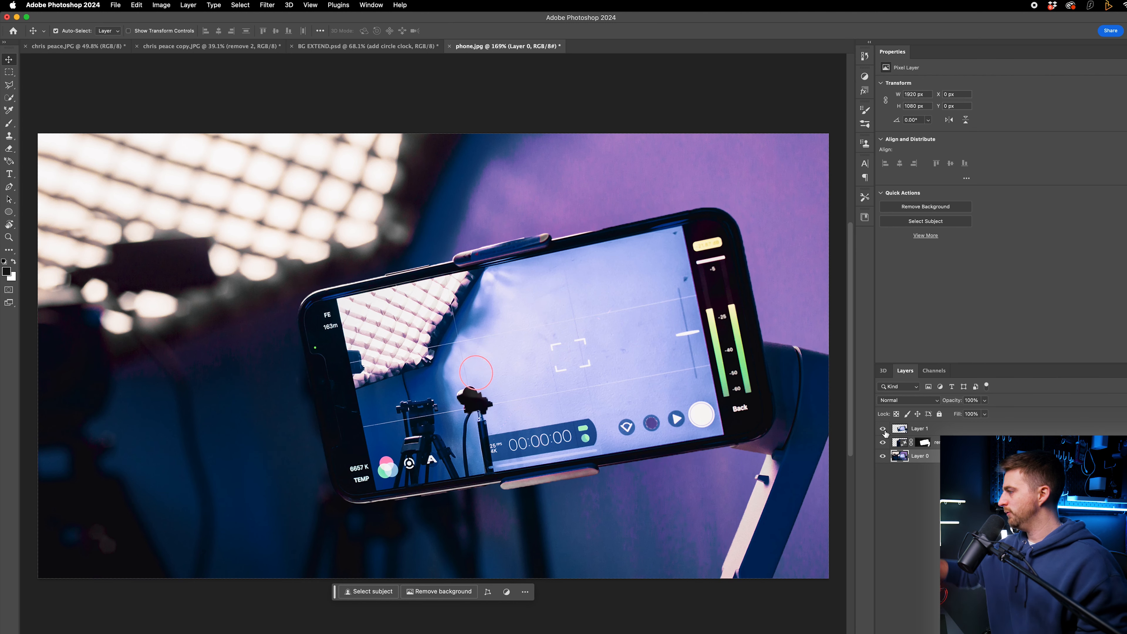
left_click(883, 429)
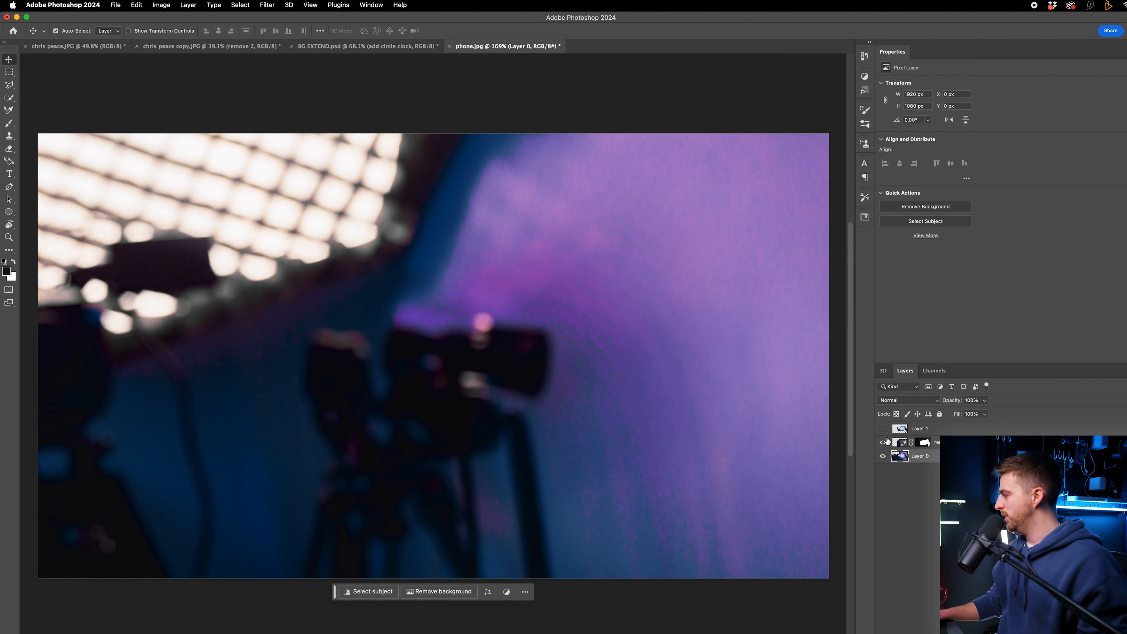
left_click(883, 442)
left_click(883, 442)
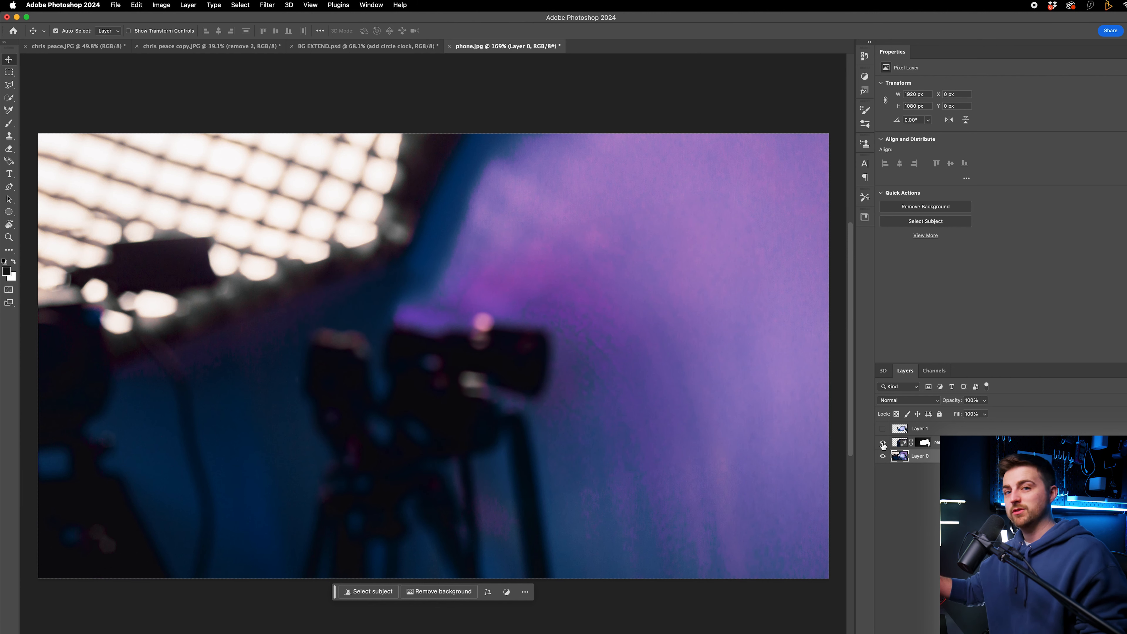
Step: Convert the Generative Fill layer and the original photo into a single Smart Object
left_click(925, 442)
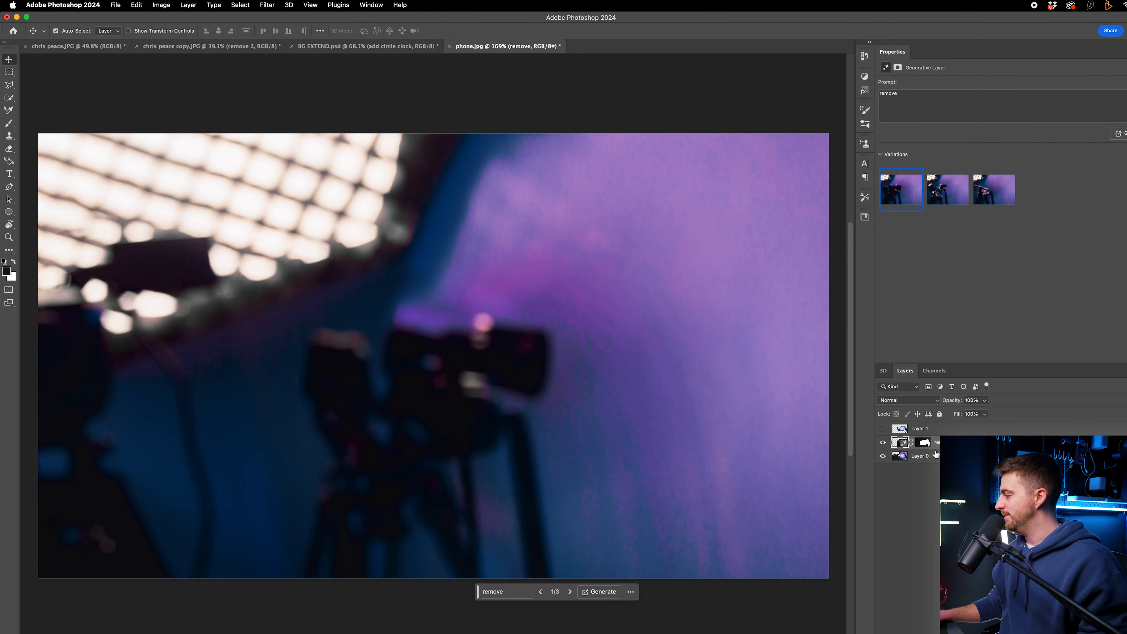
right_click(922, 460)
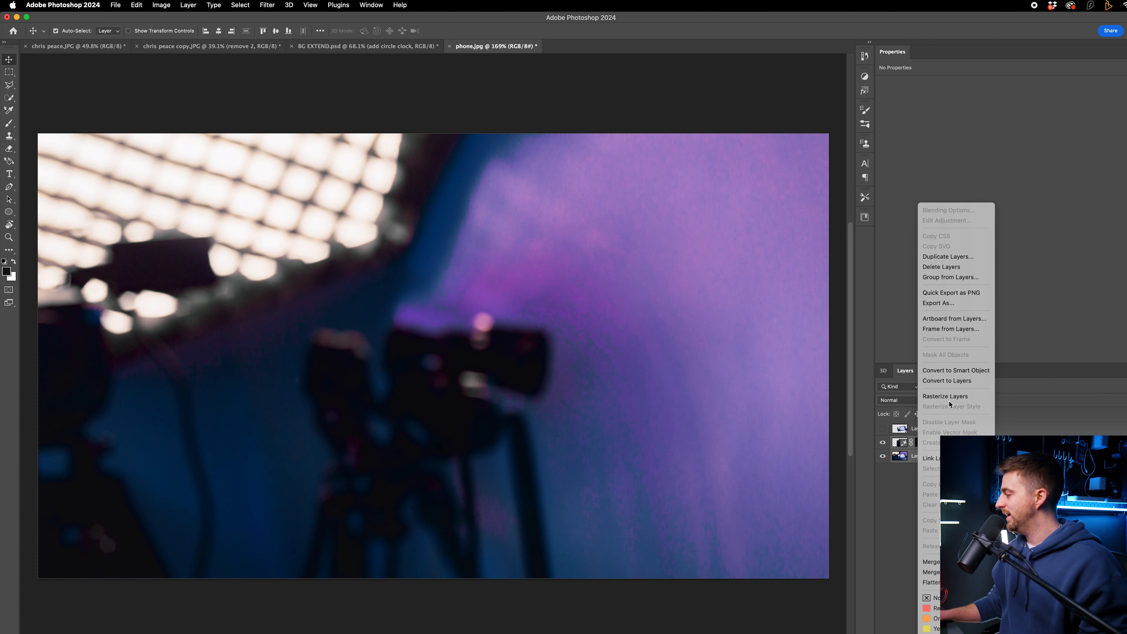
left_click(949, 372)
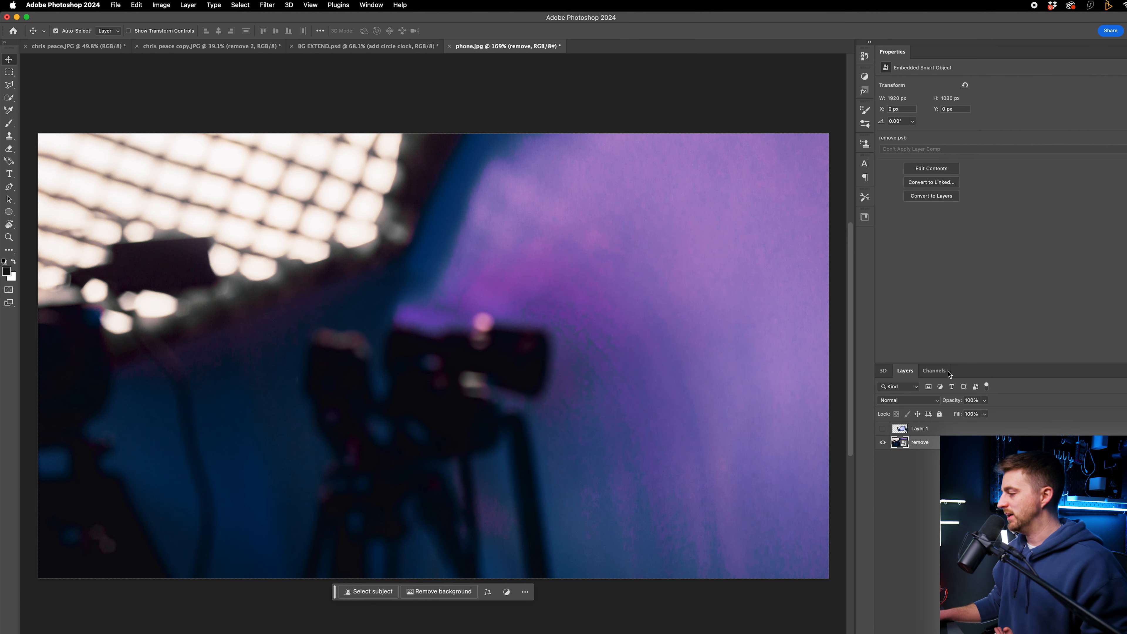
Step: Make the phone layer visible again above the background Smart Object
left_click(883, 429)
left_click(883, 443)
left_click(883, 443)
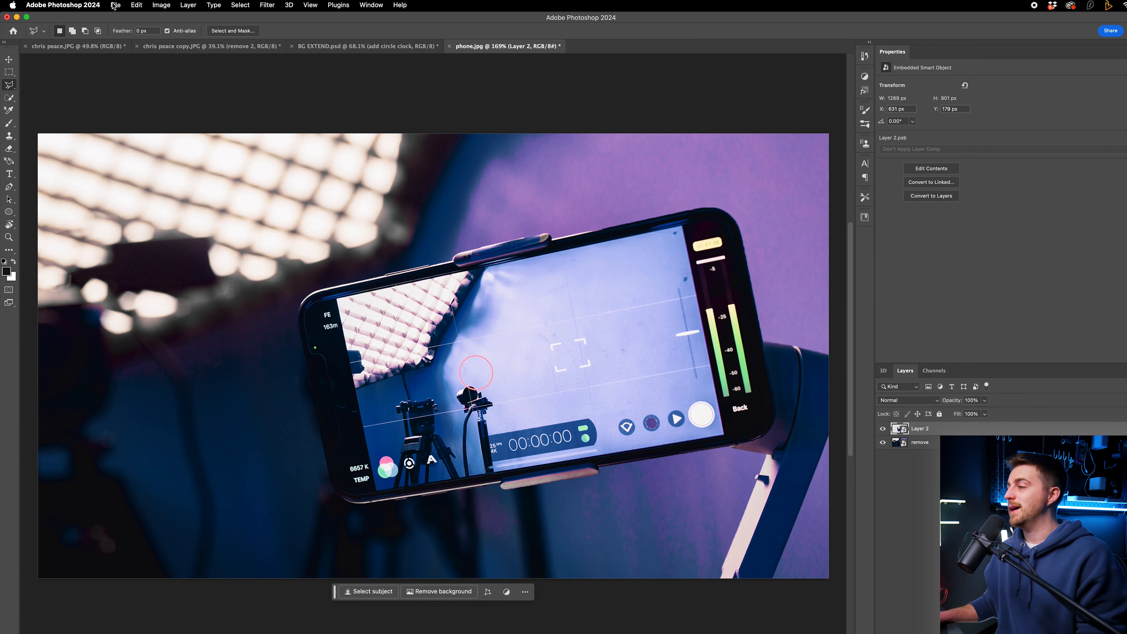
Step: Save the document as phone.psd in Photoshop format on the Desktop
left_click(114, 5)
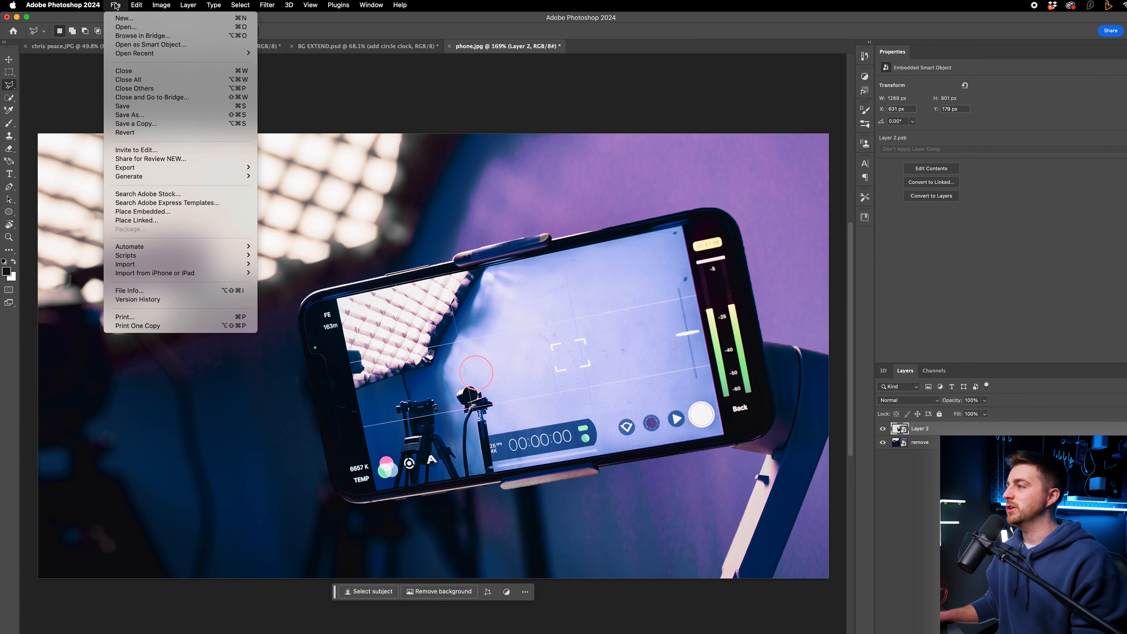
left_click(206, 115)
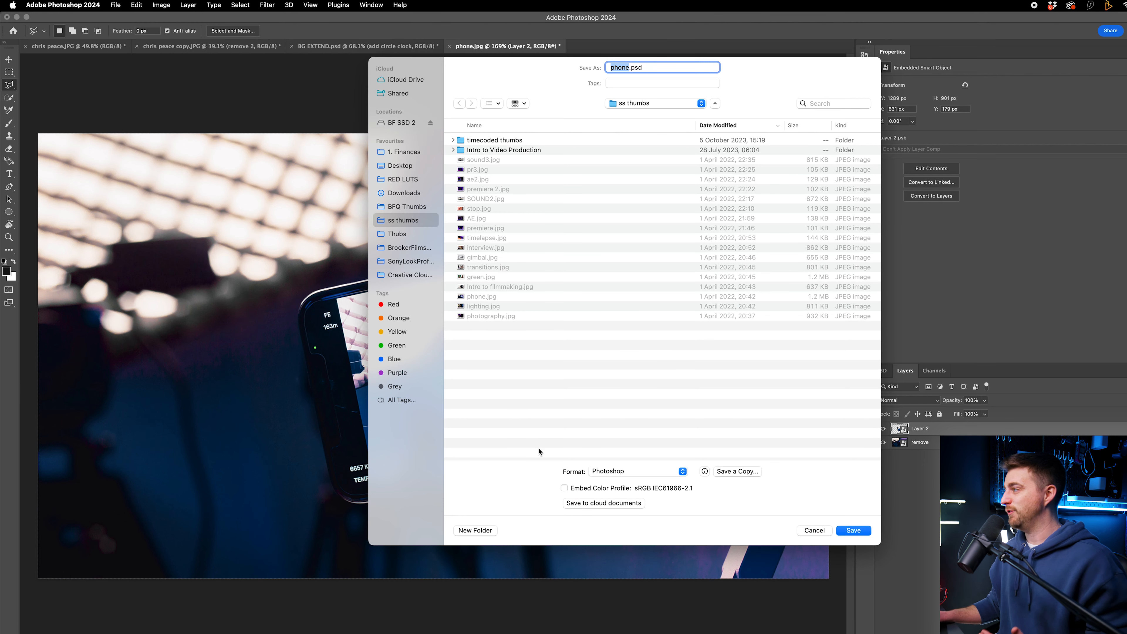
left_click(614, 474)
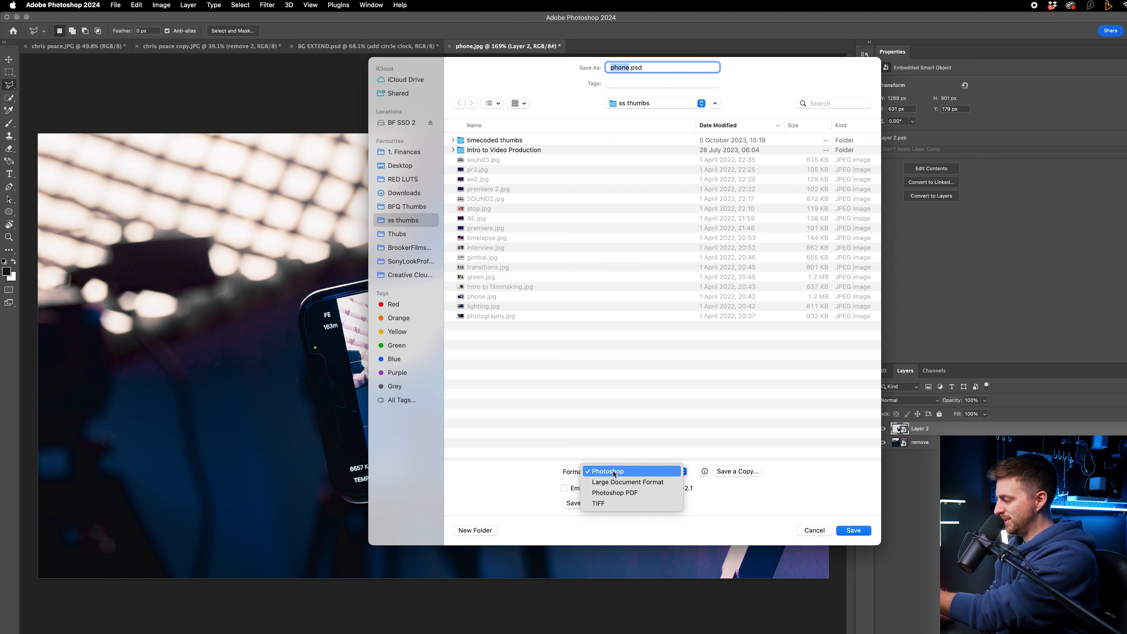
left_click(612, 471)
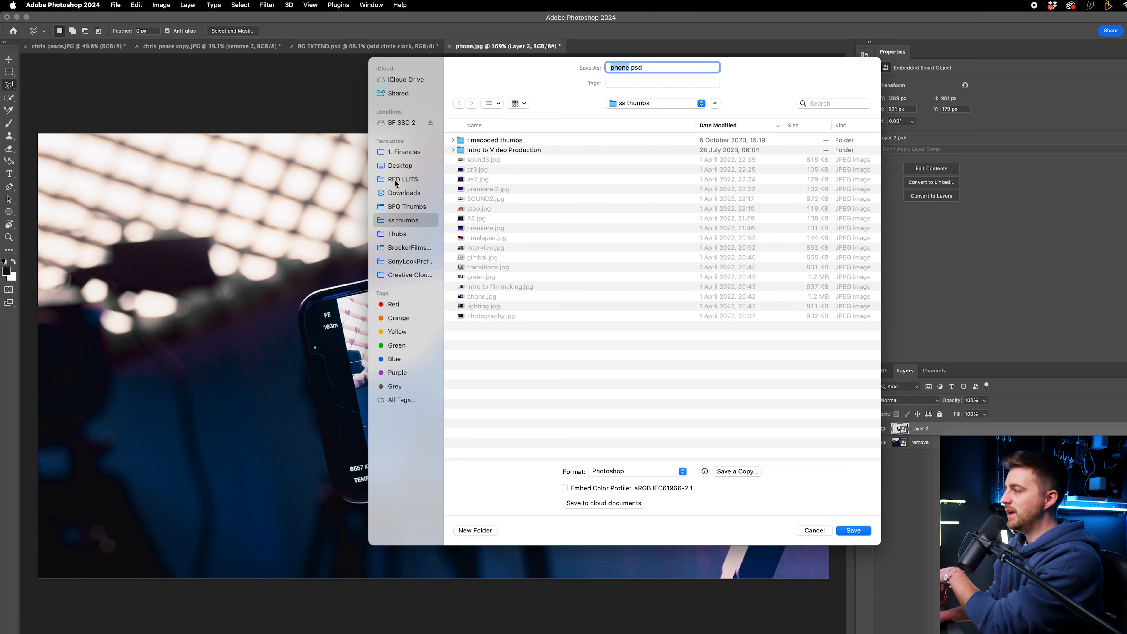
left_click(399, 166)
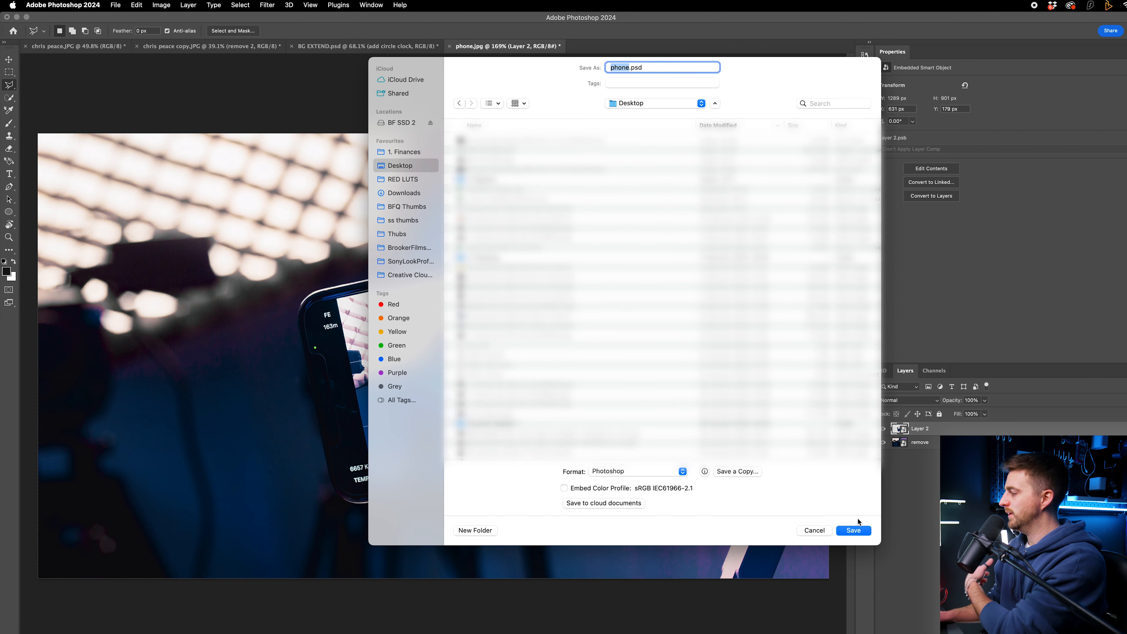
left_click(852, 531)
Step: Switch to Premiere Pro and create a new sequence with the 25FPS - 1920x1080 custom preset
left_click(739, 313)
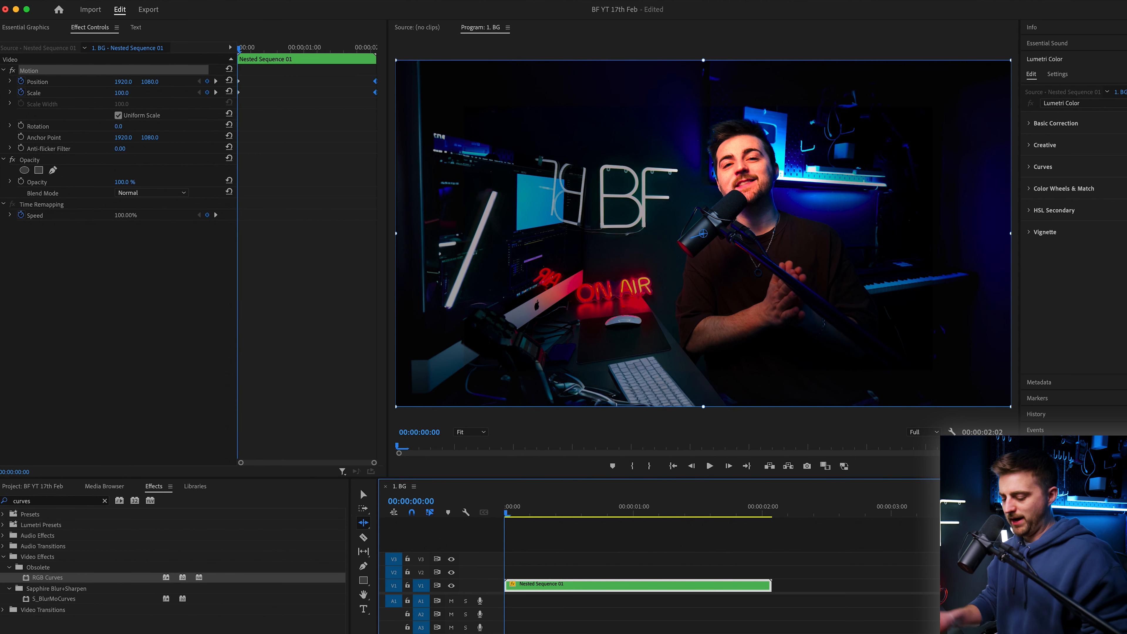
key("super+n")
left_click(522, 392)
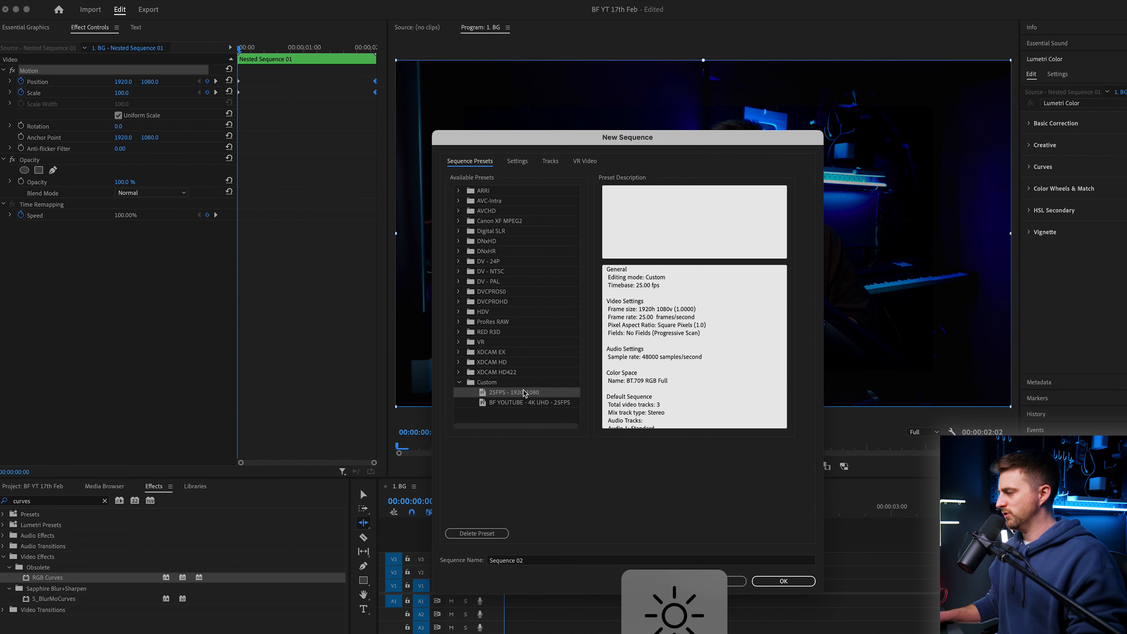
left_click(799, 584)
Step: Import the saved phone.psd into the Premiere Pro project
left_click(31, 489)
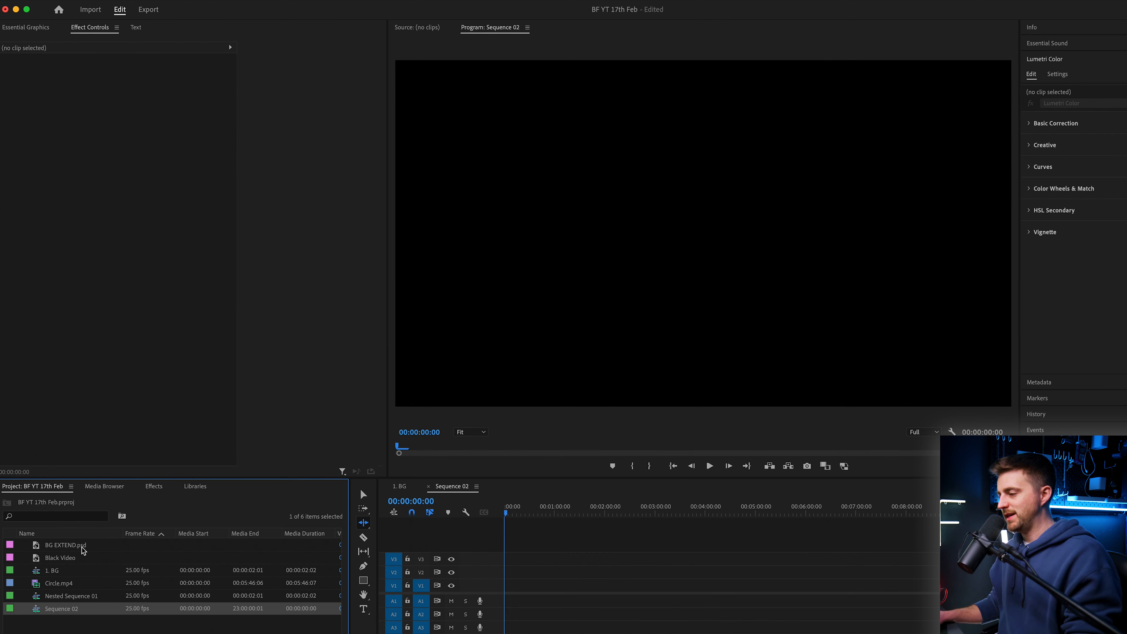
right_click(93, 630)
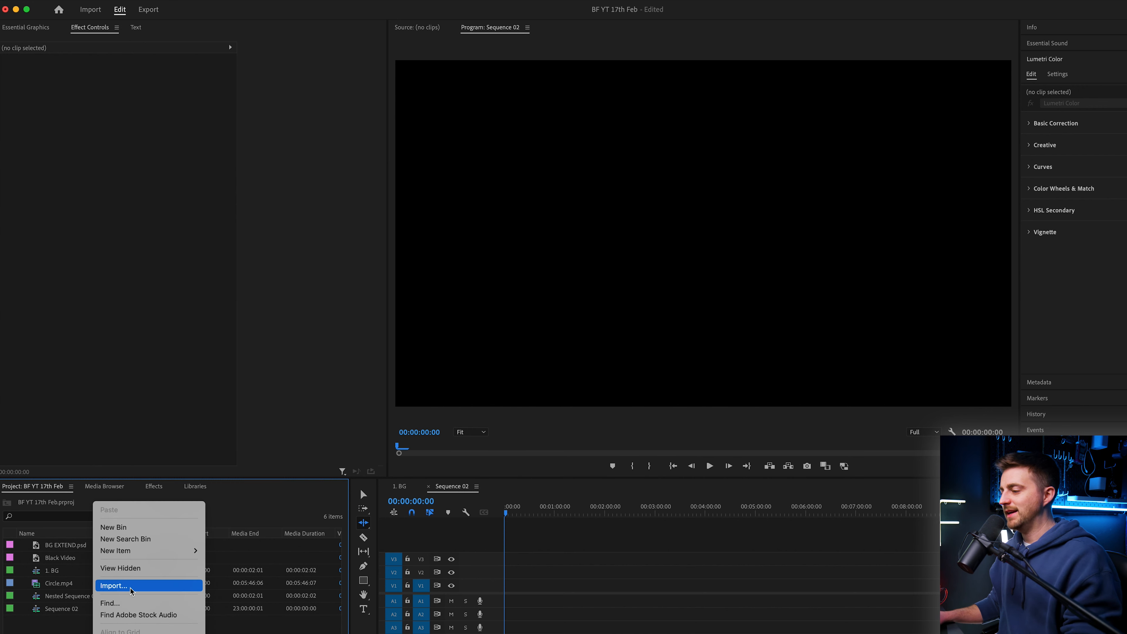
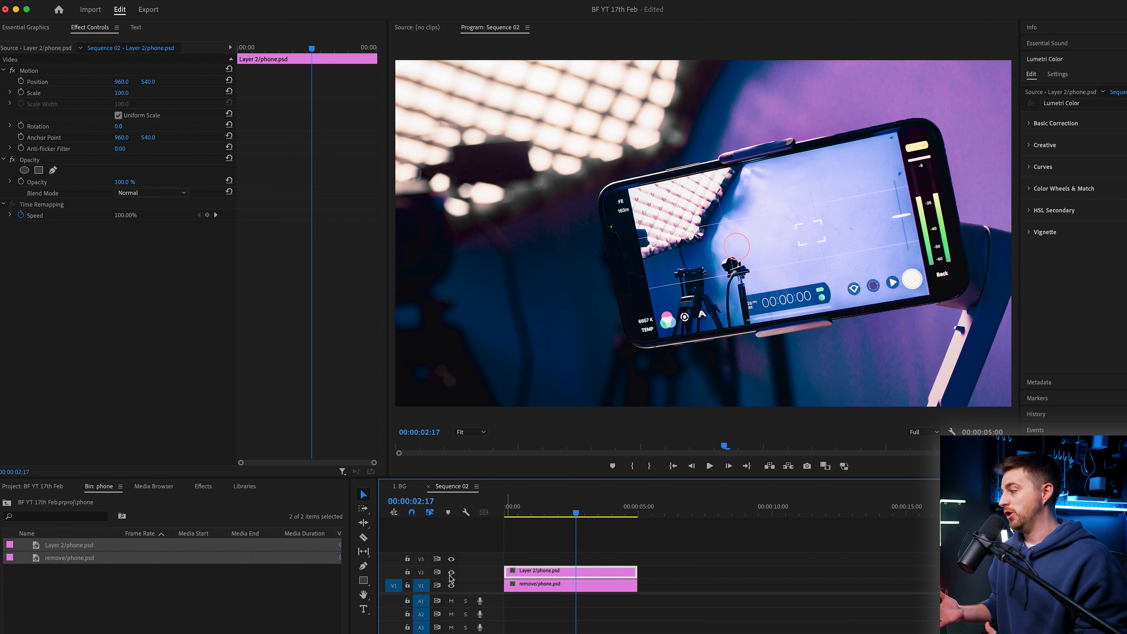
key("=")
key("Delete")
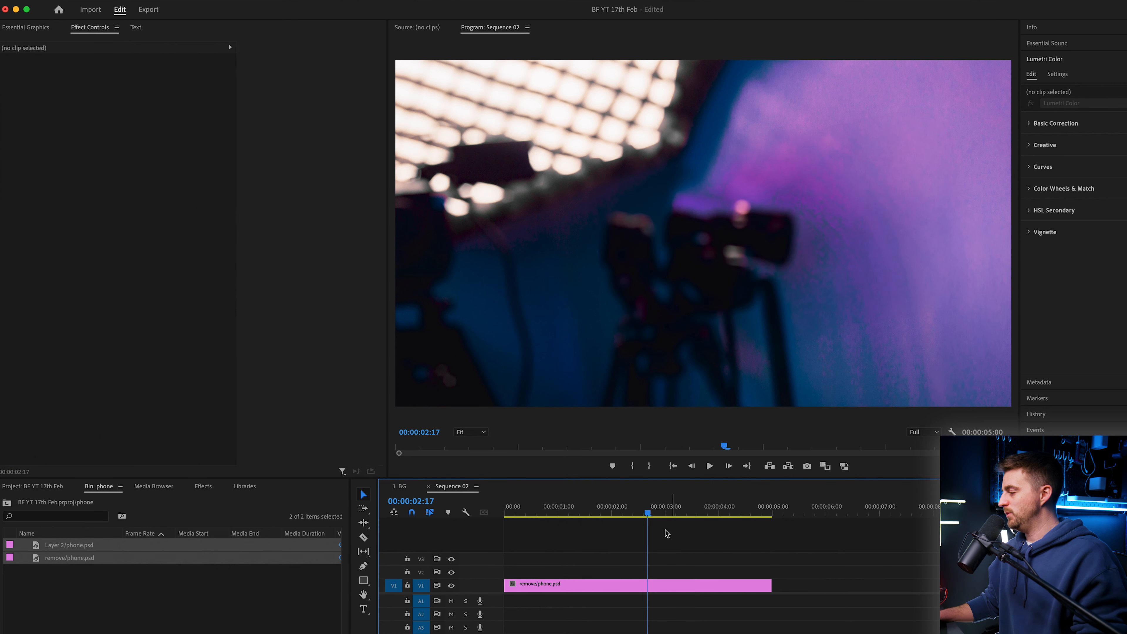
key("super+z")
Step: Add Position keyframes at the first and last frames of both the phone clip and the background clip
key("Home")
left_click(537, 572)
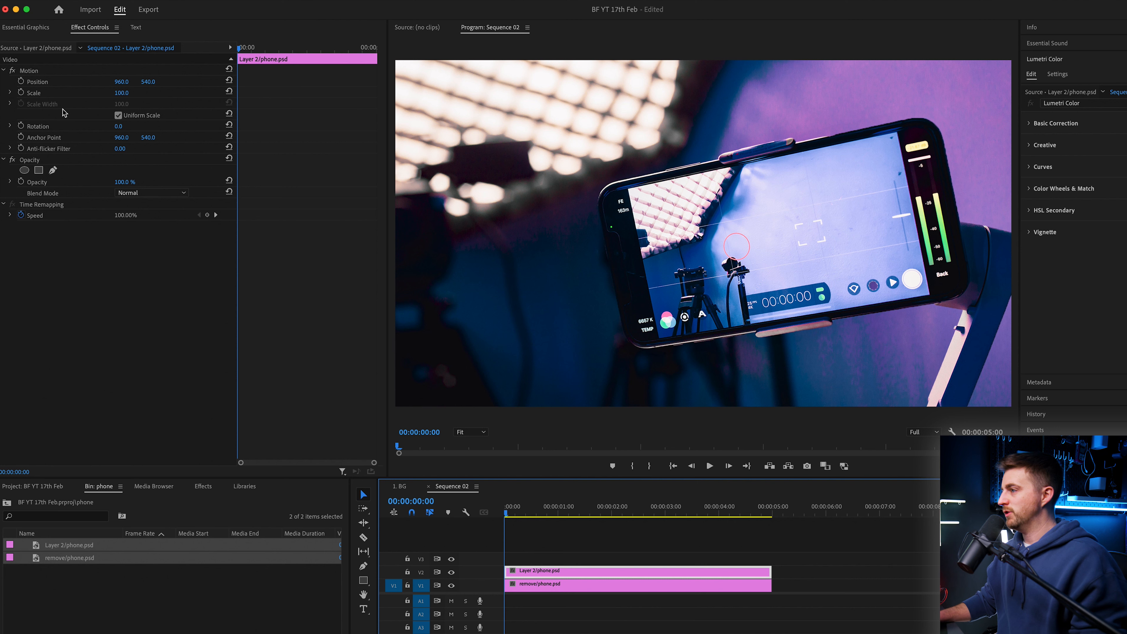
left_click(21, 82)
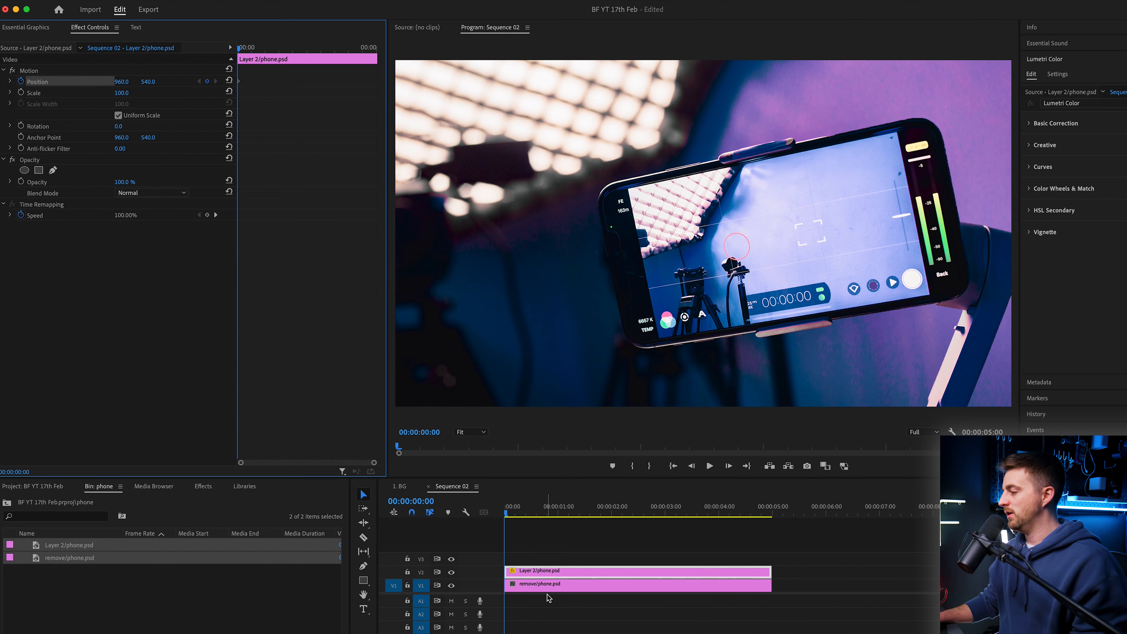
left_click(550, 581)
left_click(21, 82)
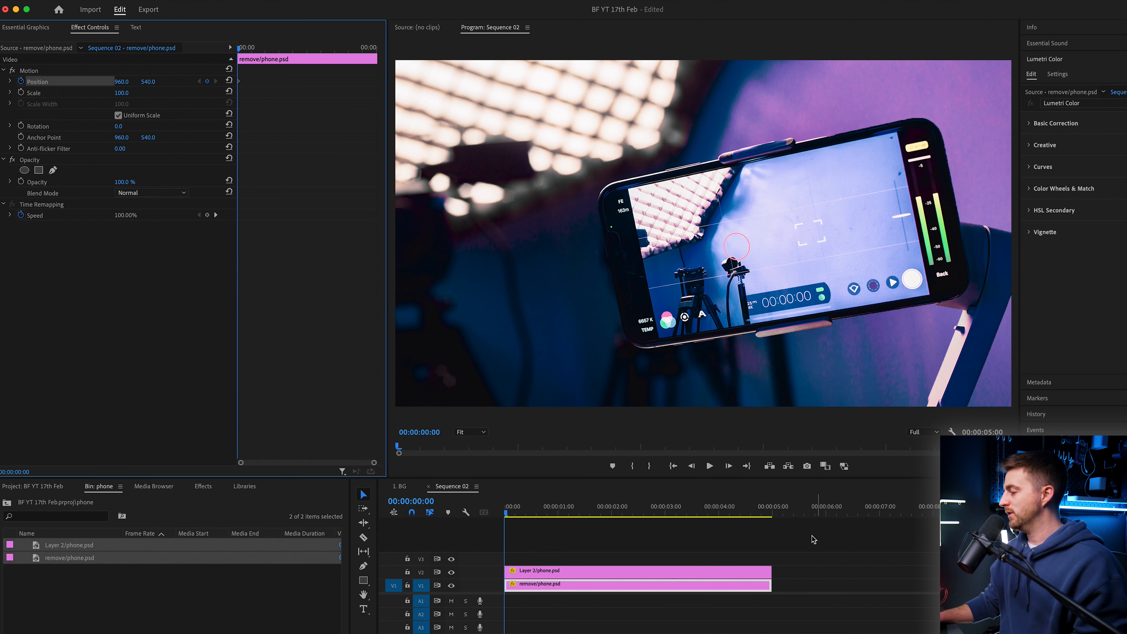
left_click(769, 506)
left_click(207, 82)
left_click(728, 575)
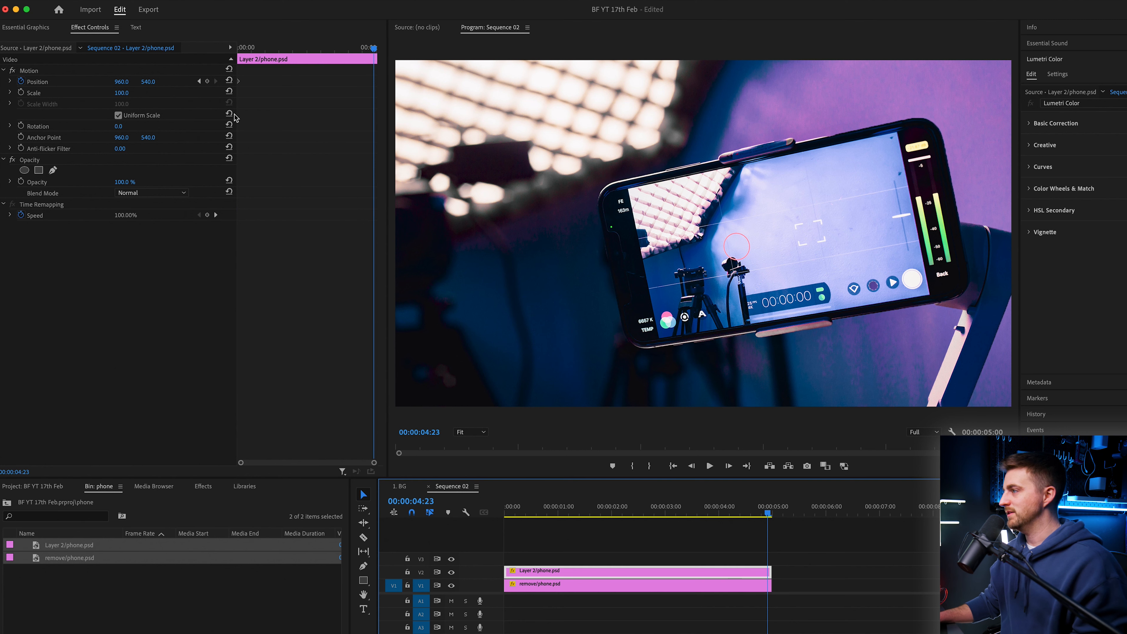
left_click(207, 81)
Step: At the first frame, shift the phone clip's horizontal position and set the background clip's X position to about 908
key("Home")
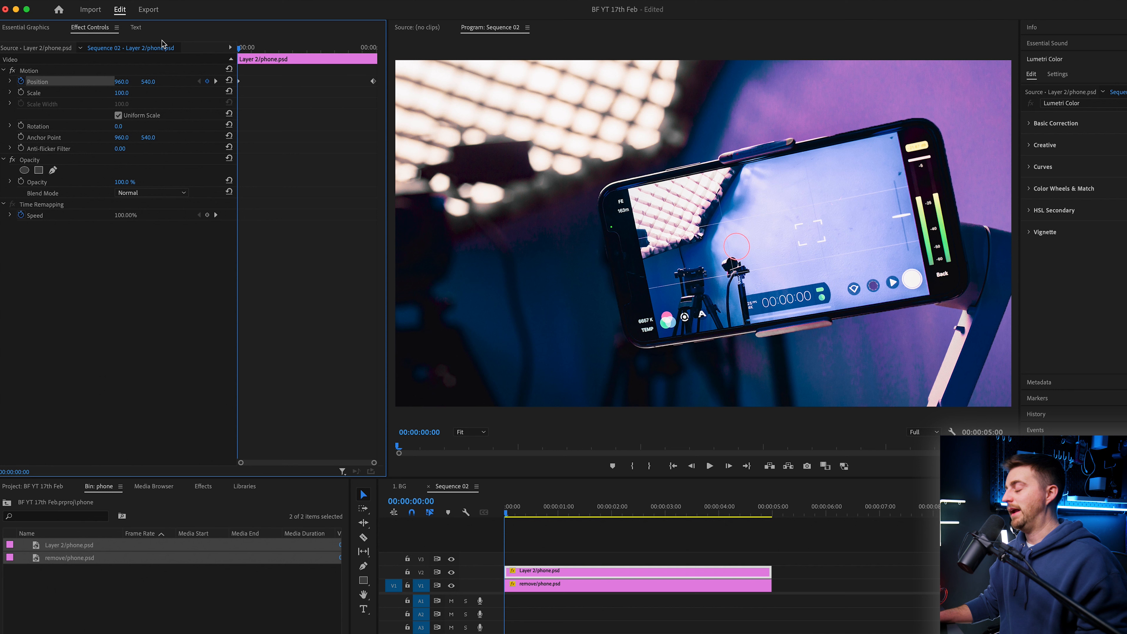
left_click(539, 573)
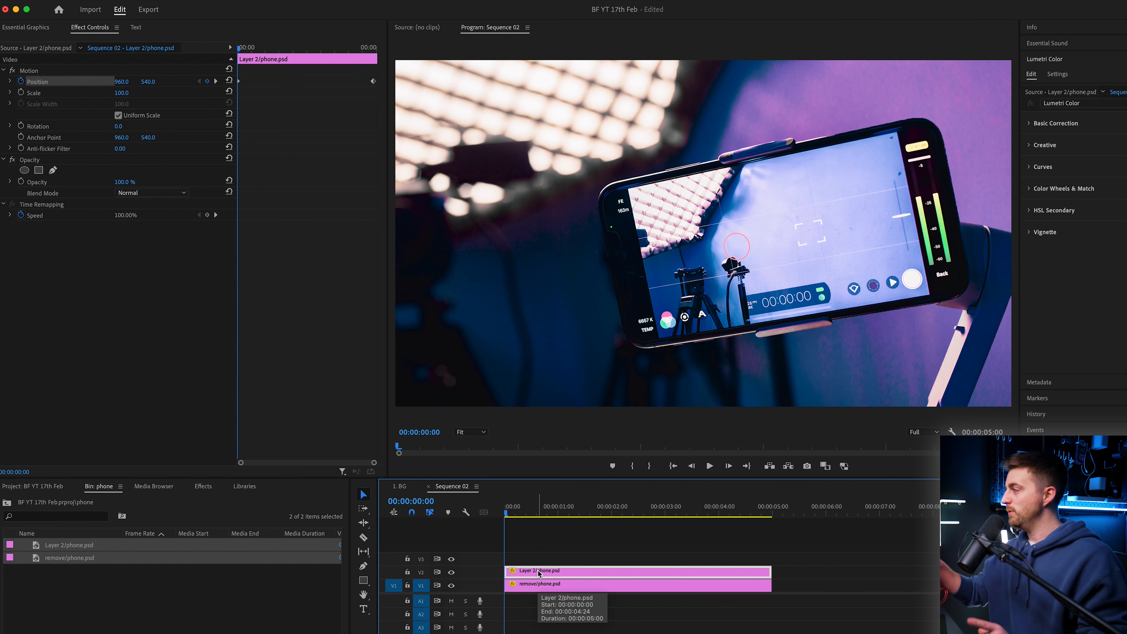
mouse_move(121, 84)
left_mouse_down()
mouse_move(141, 84)
mouse_move(108, 81)
left_mouse_up()
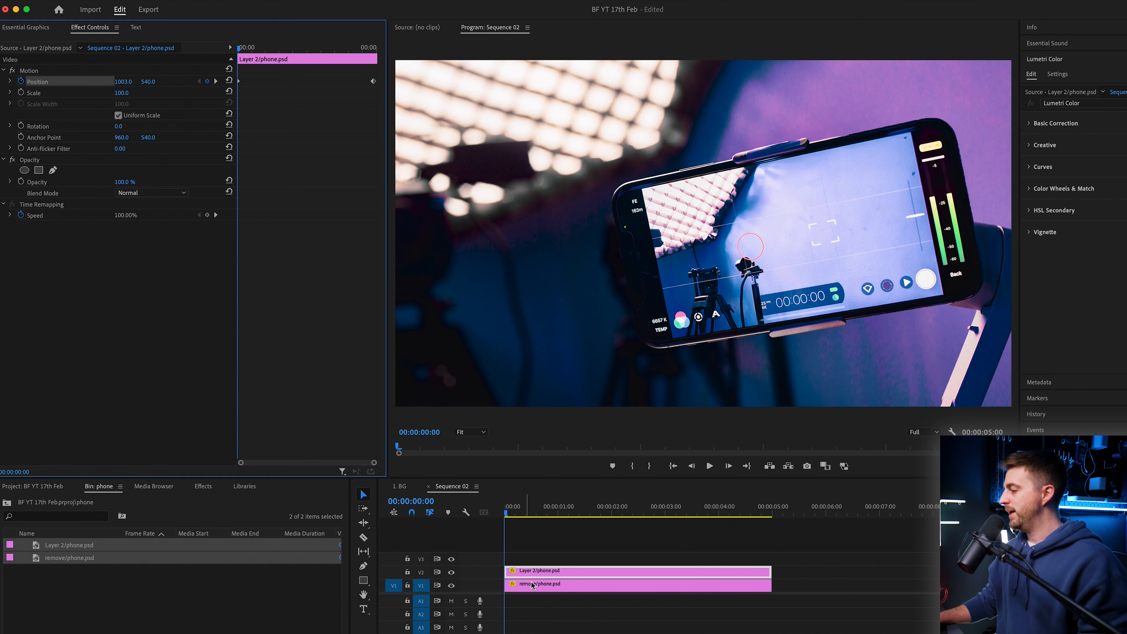
left_click(531, 583)
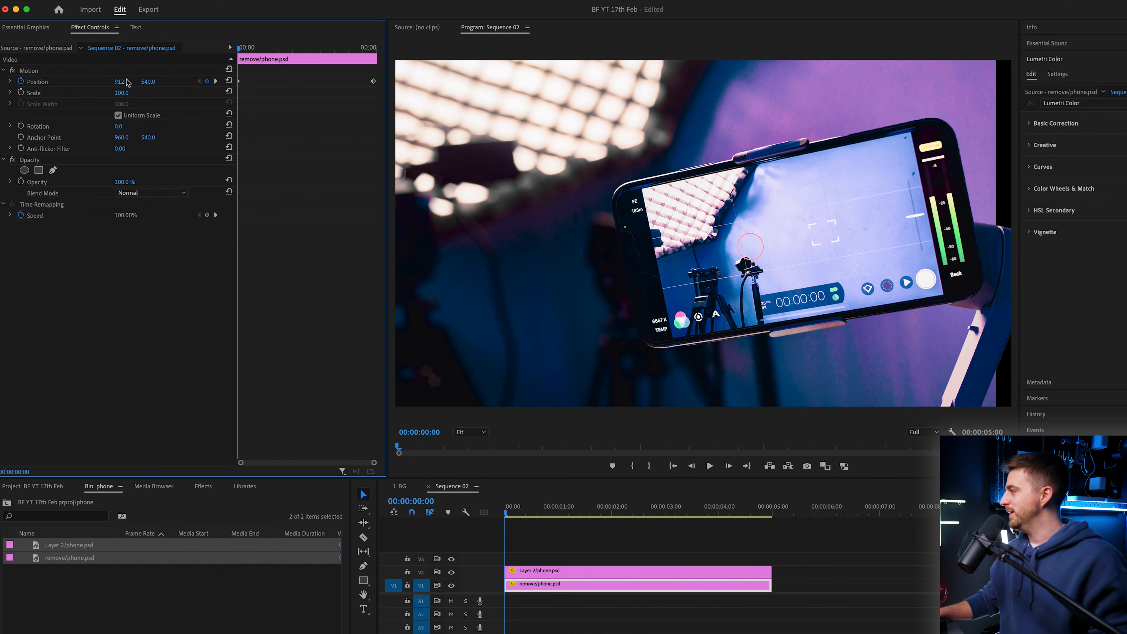
left_click_drag(128, 81, 126, 82)
Step: Scrub and play the sequence from the start to preview the position animation
left_click_drag(322, 48, 369, 54)
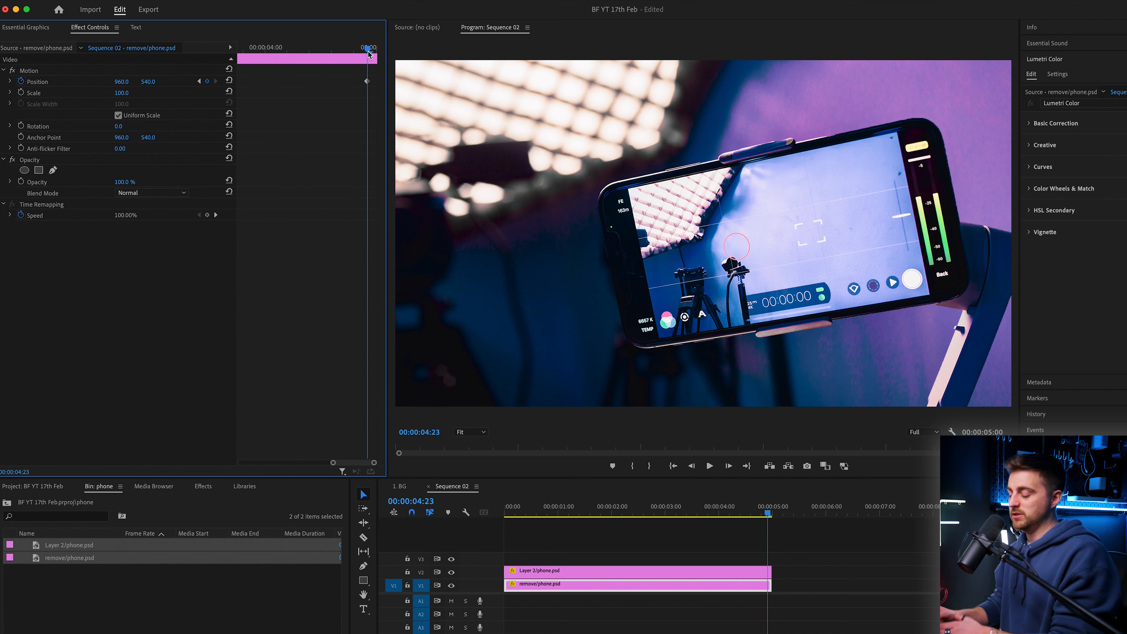
key("minus")
key("minus")
left_click_drag(344, 48, 194, 52)
key("space")
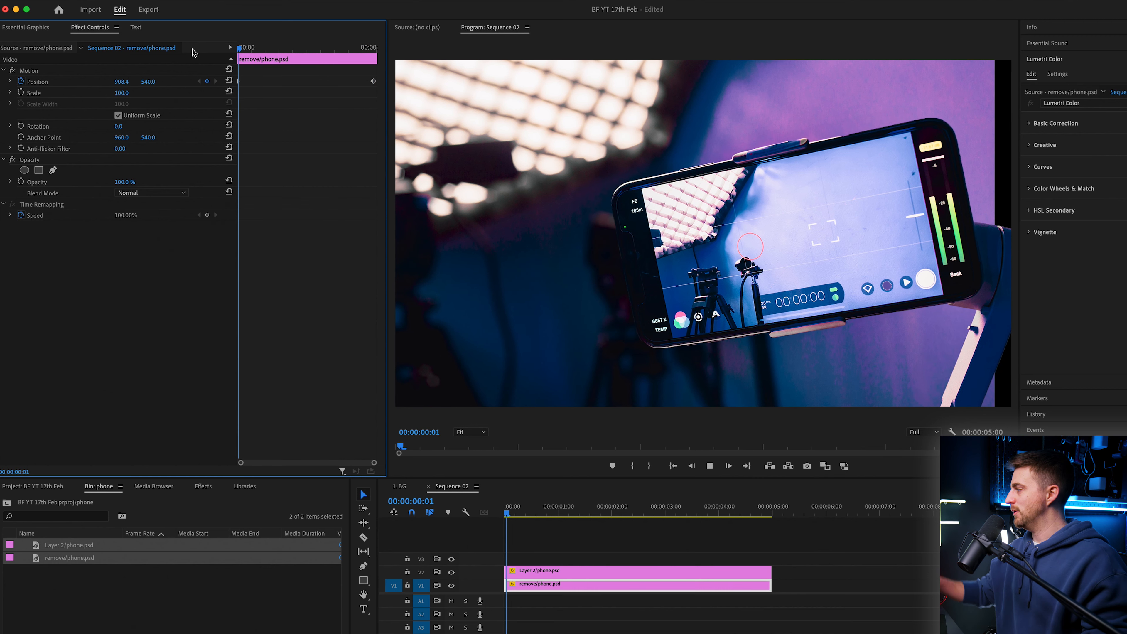
key("space")
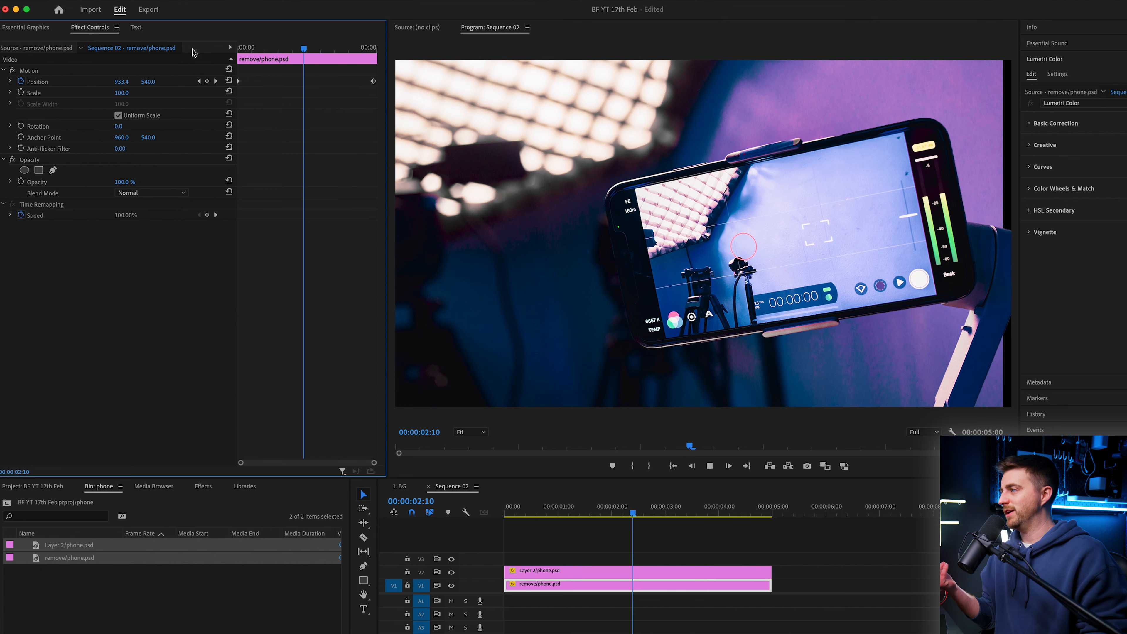
Step: At the last frame, set the background clip's X position to about 1013
left_click_drag(372, 49, 358, 44)
key("equal")
key("equal")
key("equal")
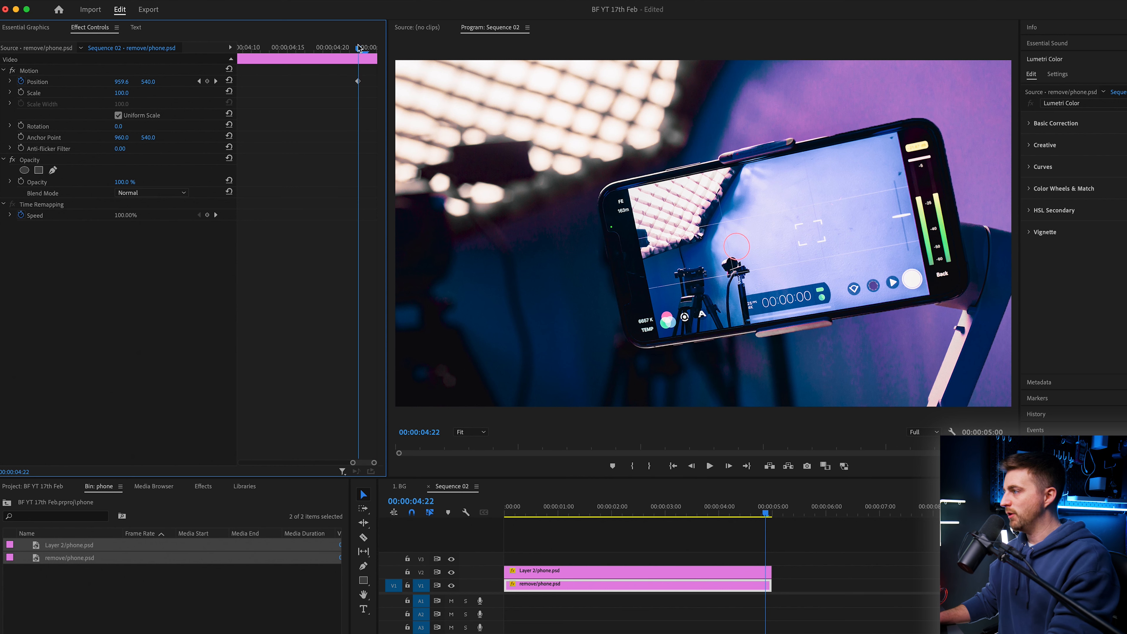
left_click_drag(129, 84, 498, 411)
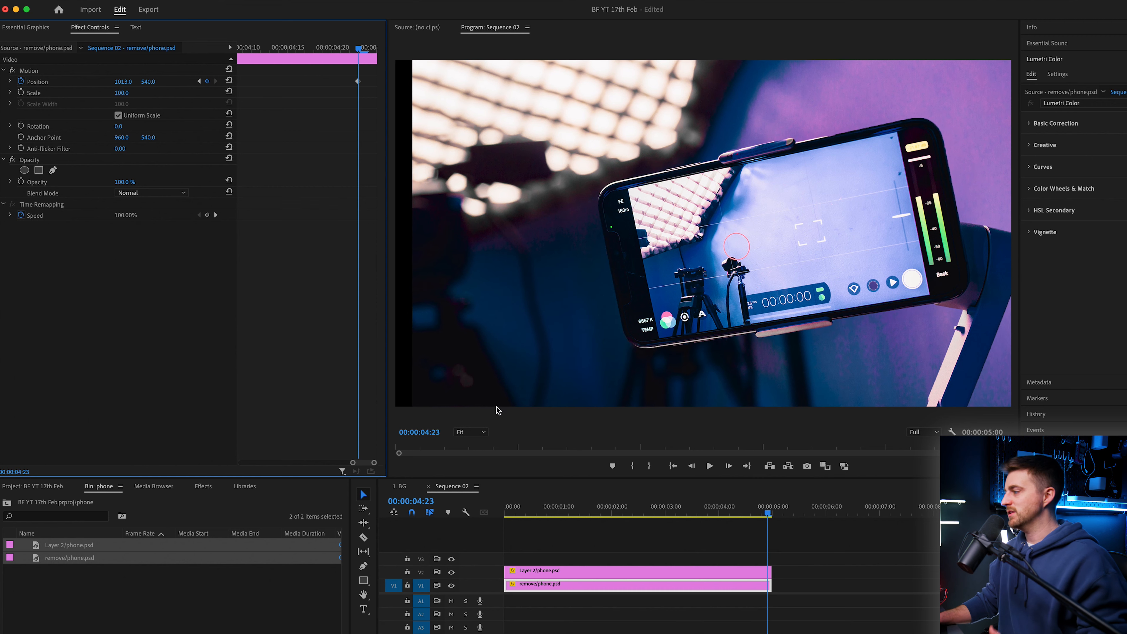
Step: Play the sequence again from the start and the end to review the parallax movement
key("Home")
key("space")
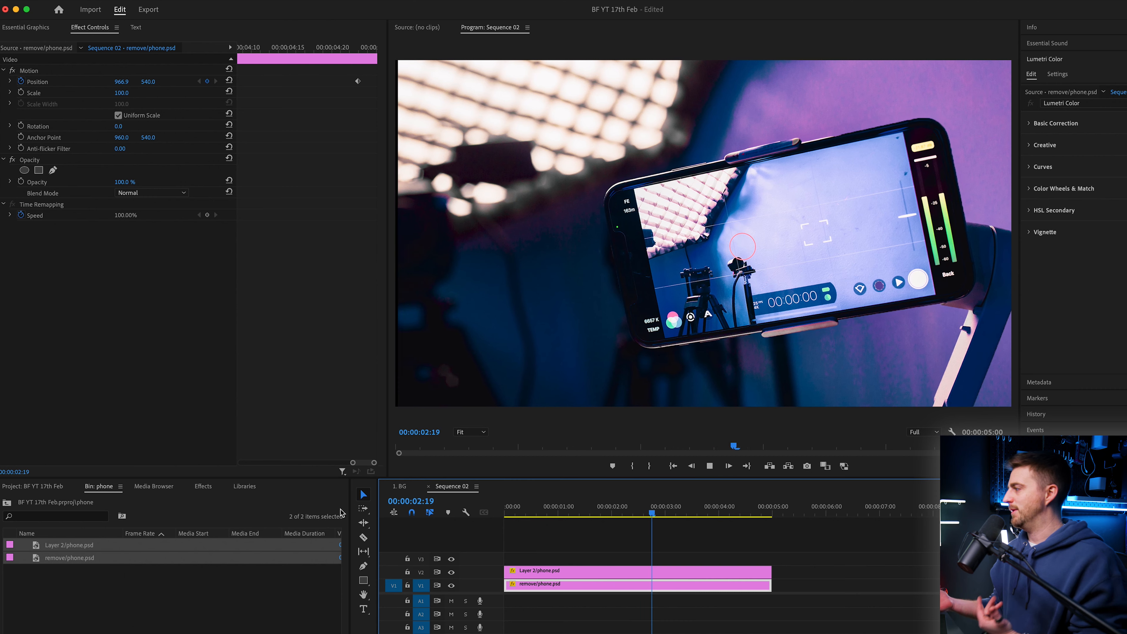
key("End")
key("space")
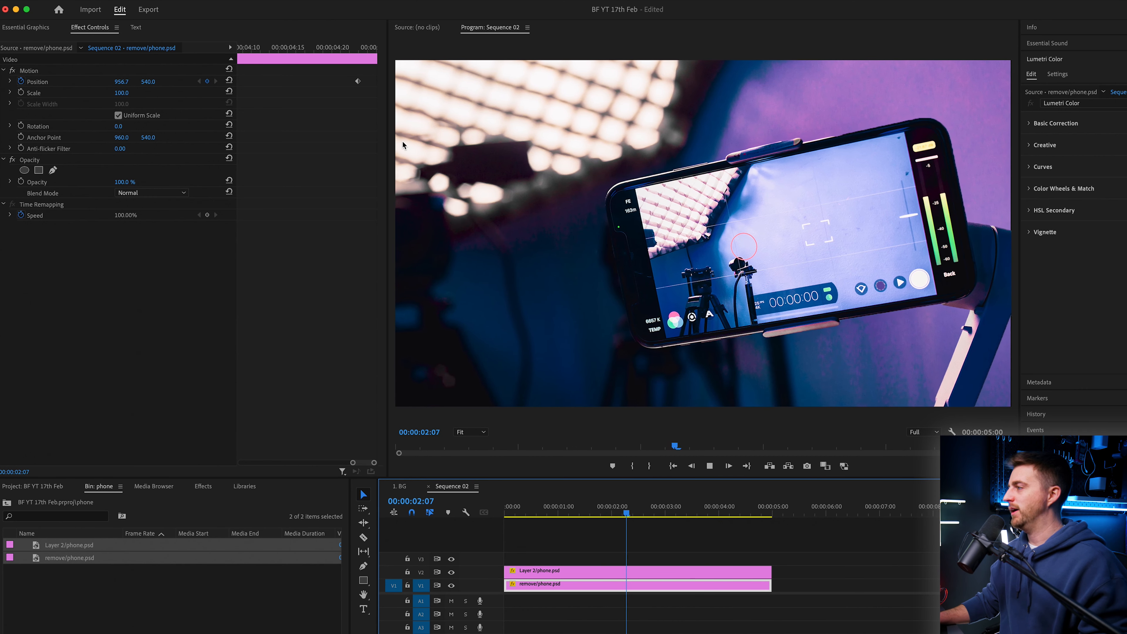
key("space")
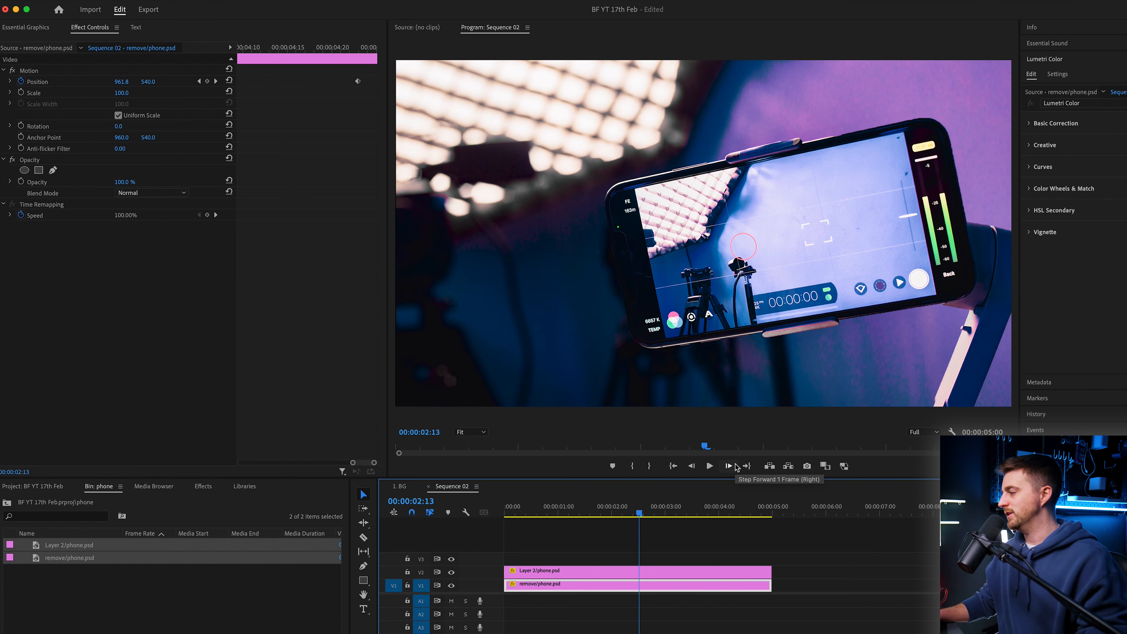
Step: Try scaling the background clip to 106 near the end, then undo the scaling
left_click(761, 515)
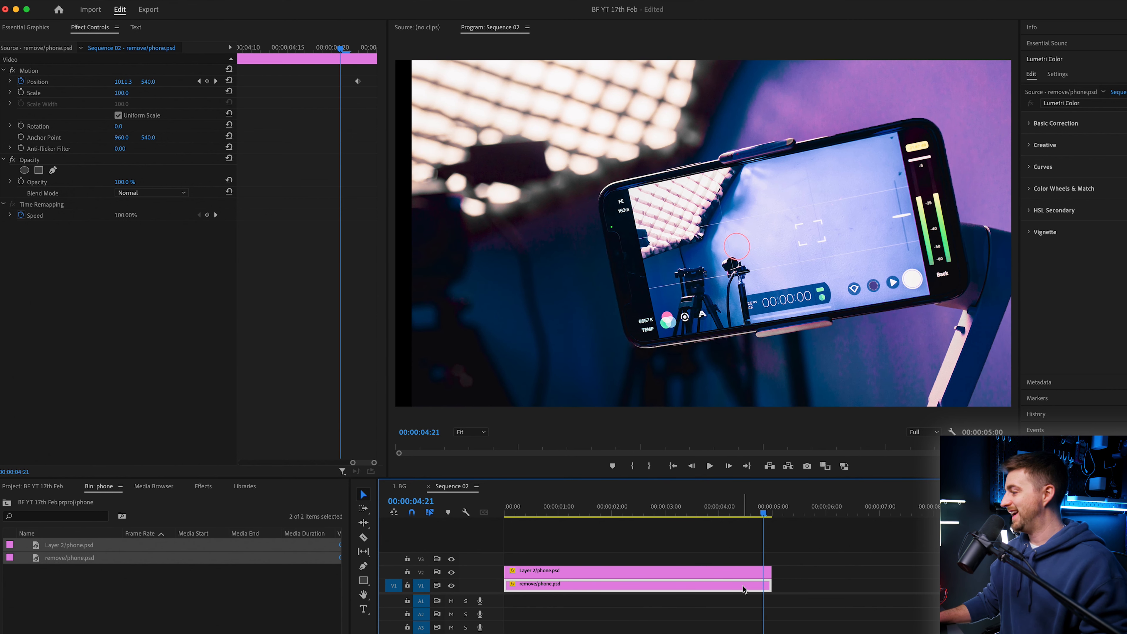
left_click_drag(130, 97, 133, 97)
left_click(768, 522)
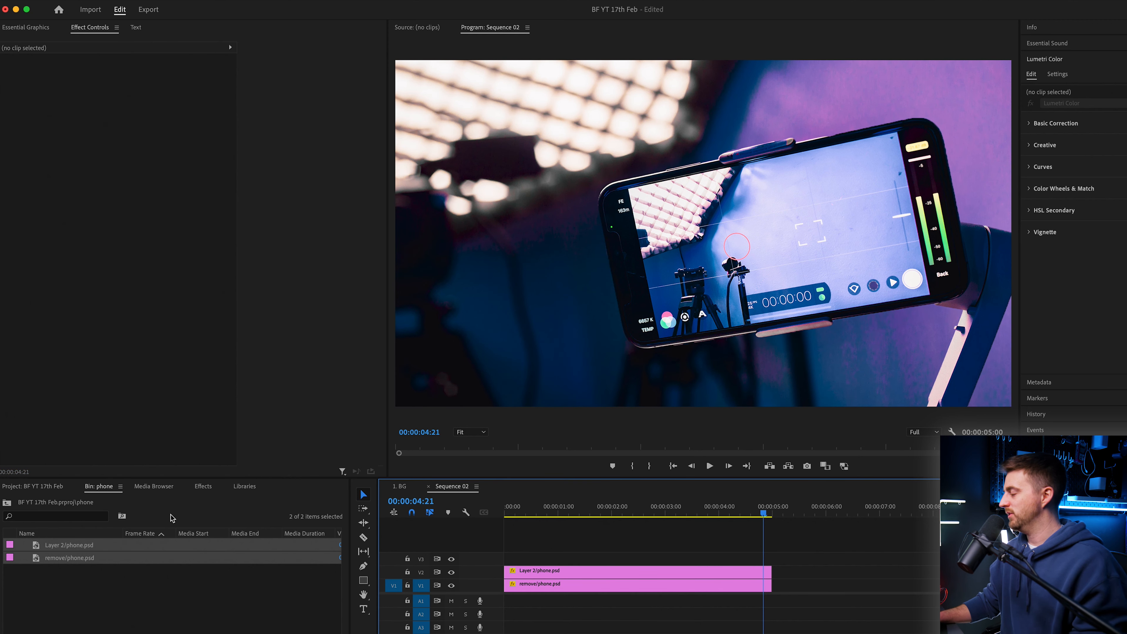
left_click(560, 506)
key("space")
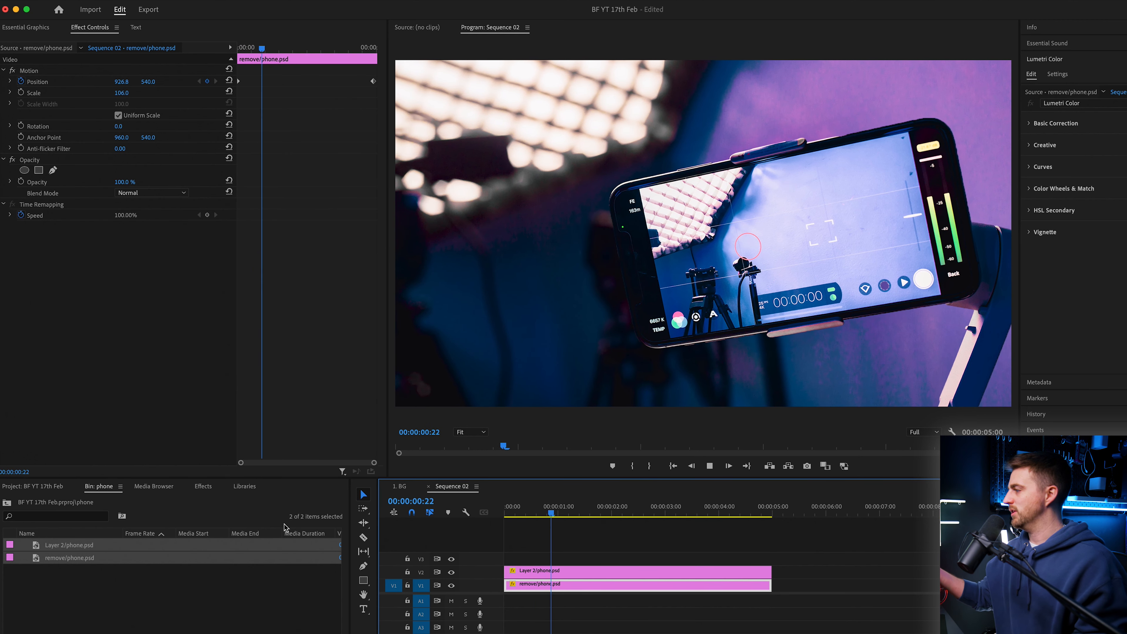
key("space")
key("super+z")
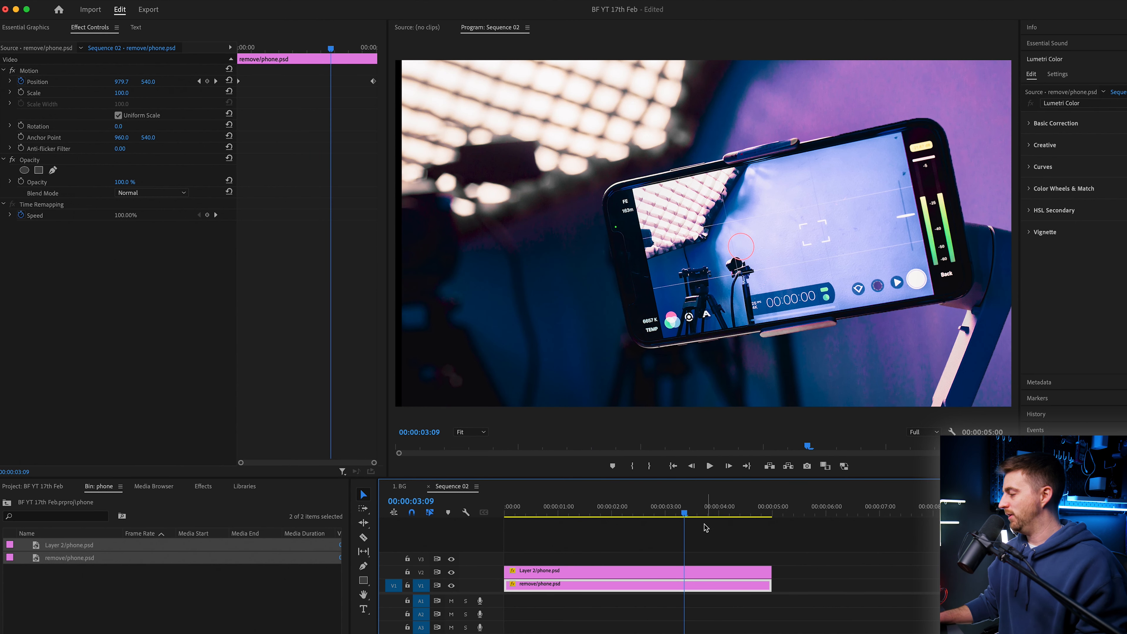
Step: Nest both clips into a nested sequence and scale the nested sequence up
key("Home")
left_click_drag(658, 559, 572, 599)
right_click(571, 587)
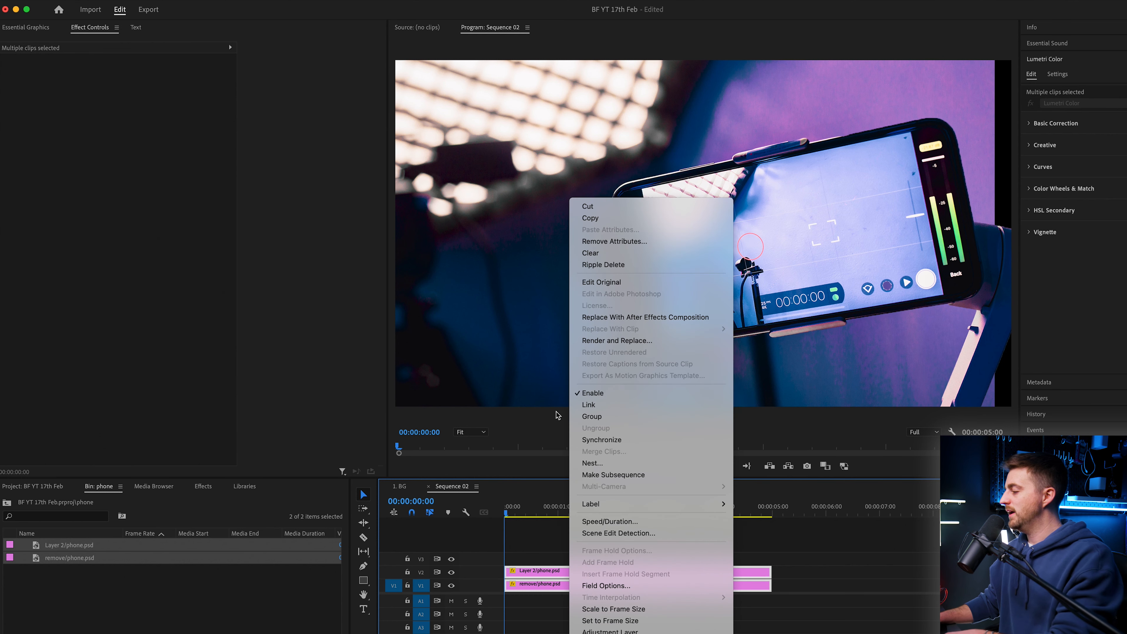
left_click(606, 464)
key("Return")
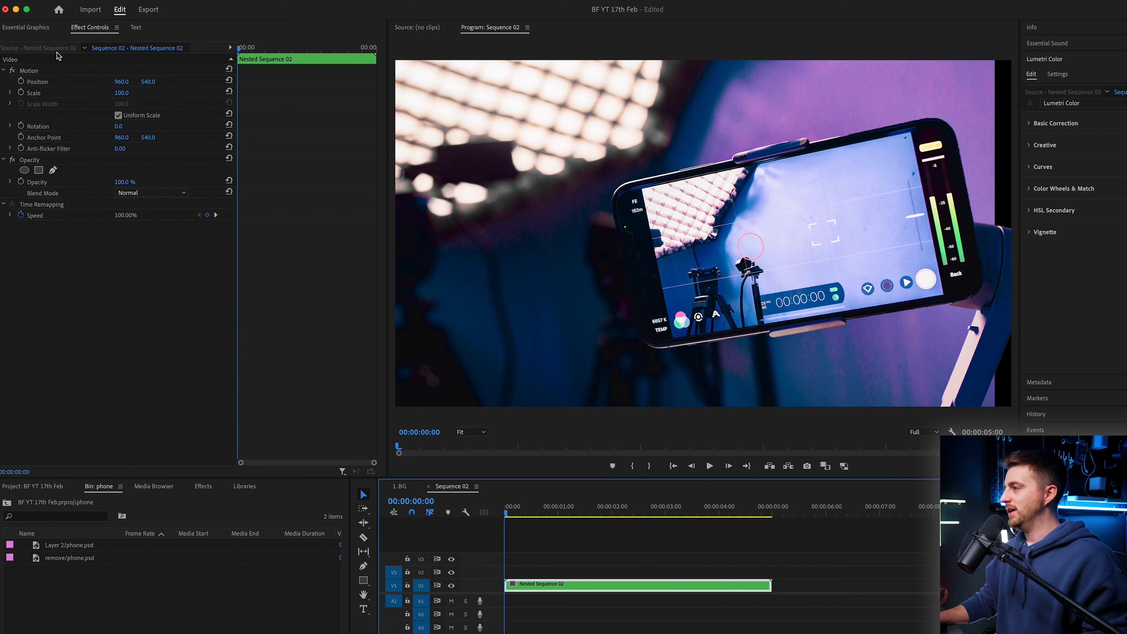
left_click(120, 93)
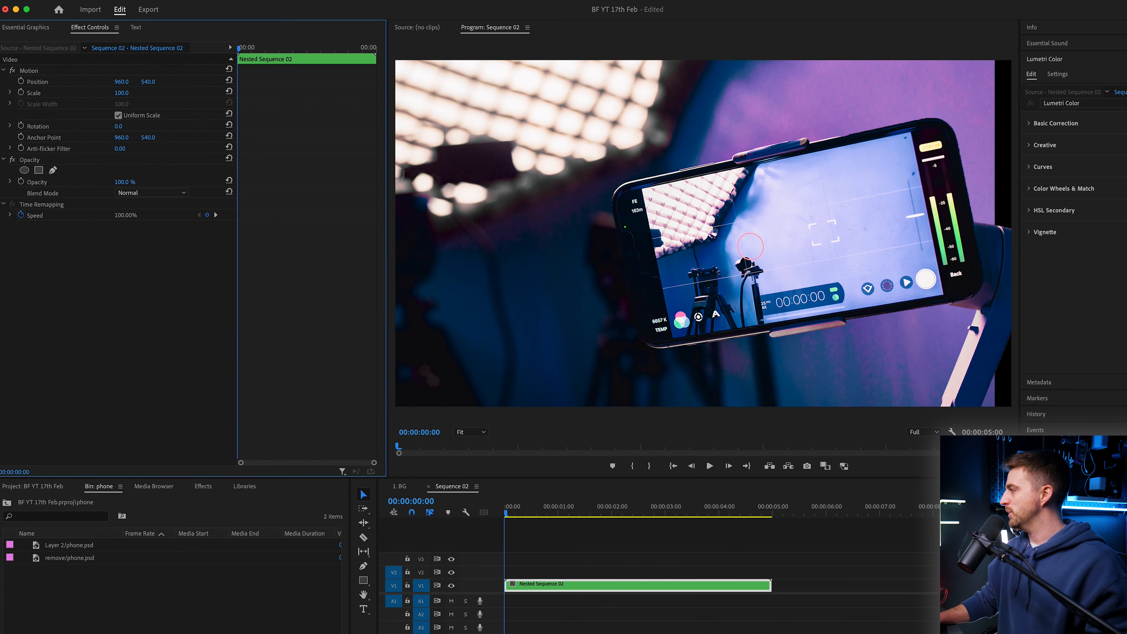
left_click_drag(120, 93, 130, 93)
Step: Search the effects for basic and apply Basic 3D to the phone clip
key("space")
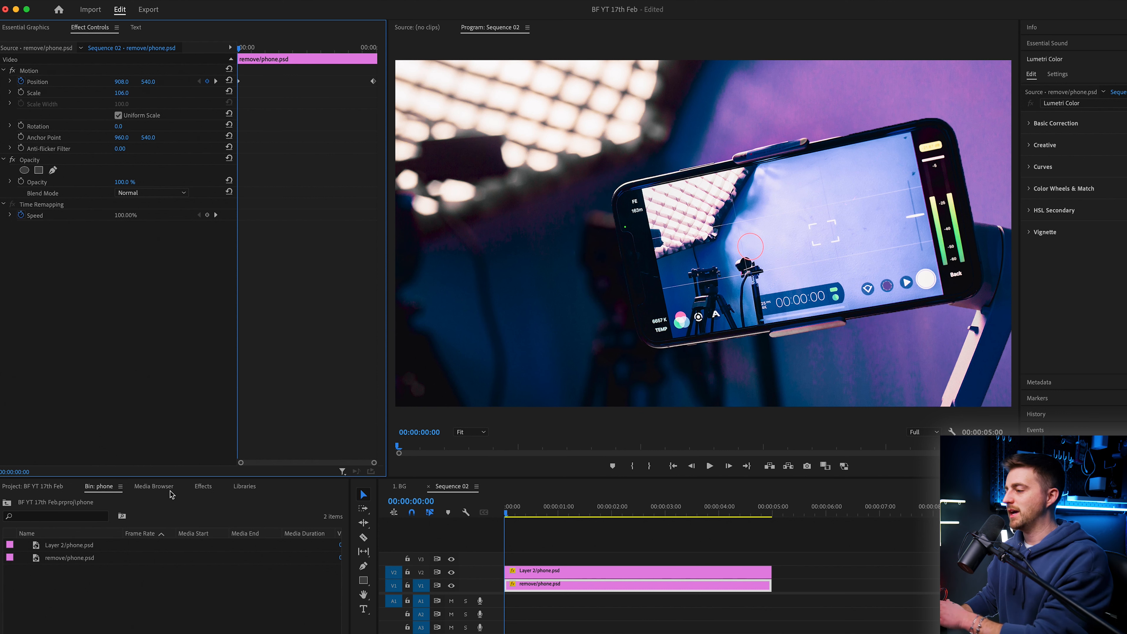
left_click(205, 488)
left_click(38, 503)
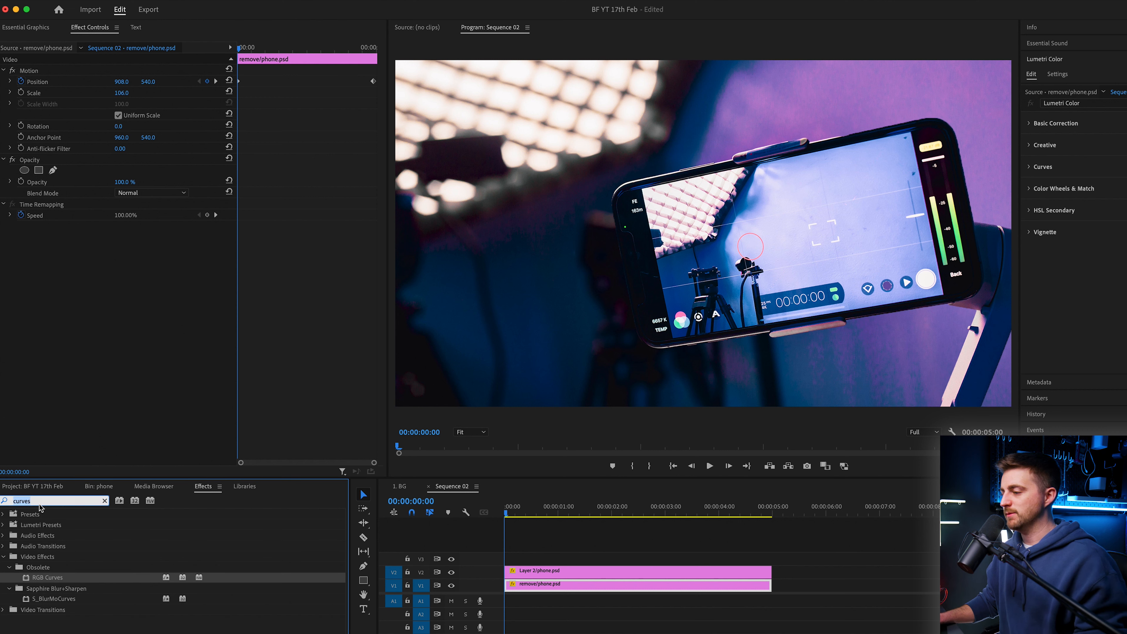
type("a")
key("BackSpace")
type("v")
key("BackSpace")
type("basic")
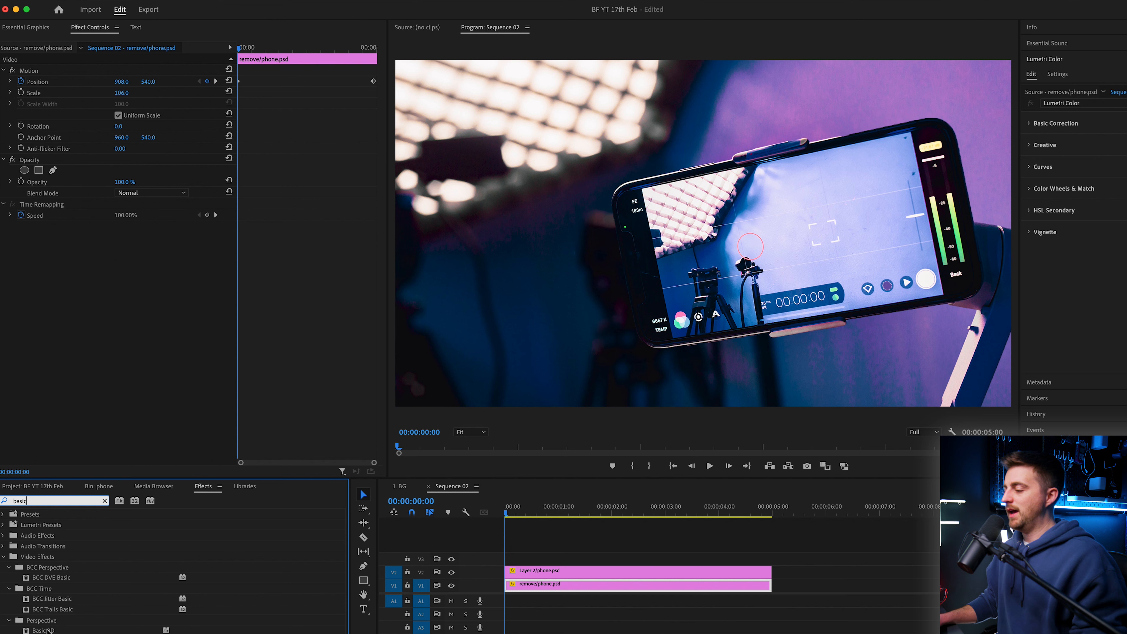
left_click_drag(48, 630, 568, 572)
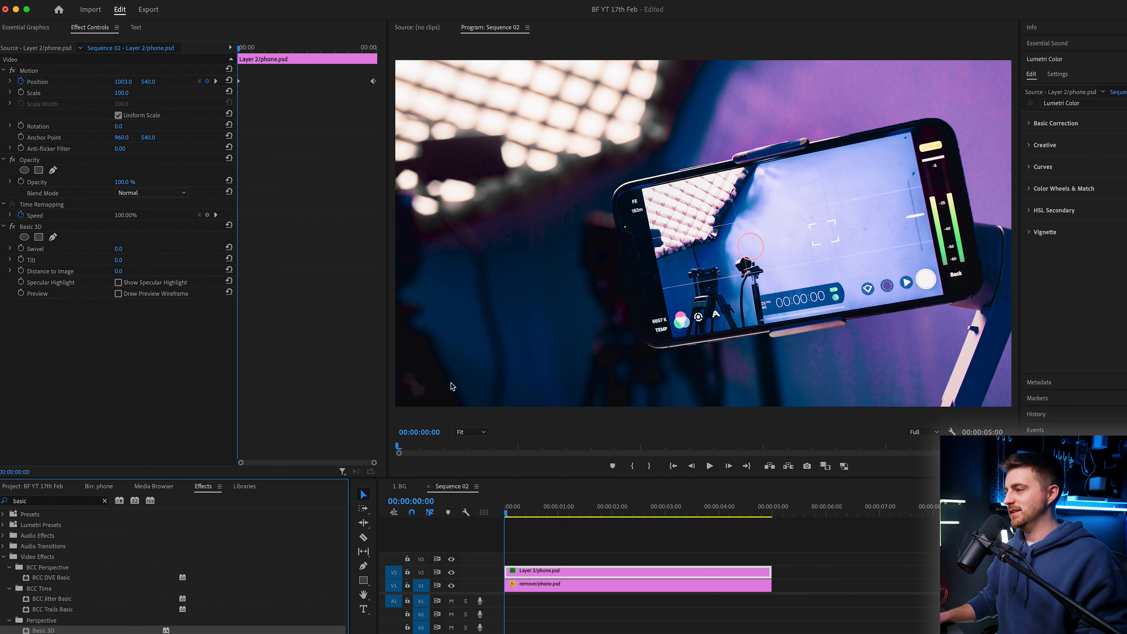
mouse_move(118, 249)
left_mouse_down()
mouse_move(133, 250)
mouse_move(117, 250)
mouse_move(126, 260)
left_mouse_up()
key("super+z")
key("super+z")
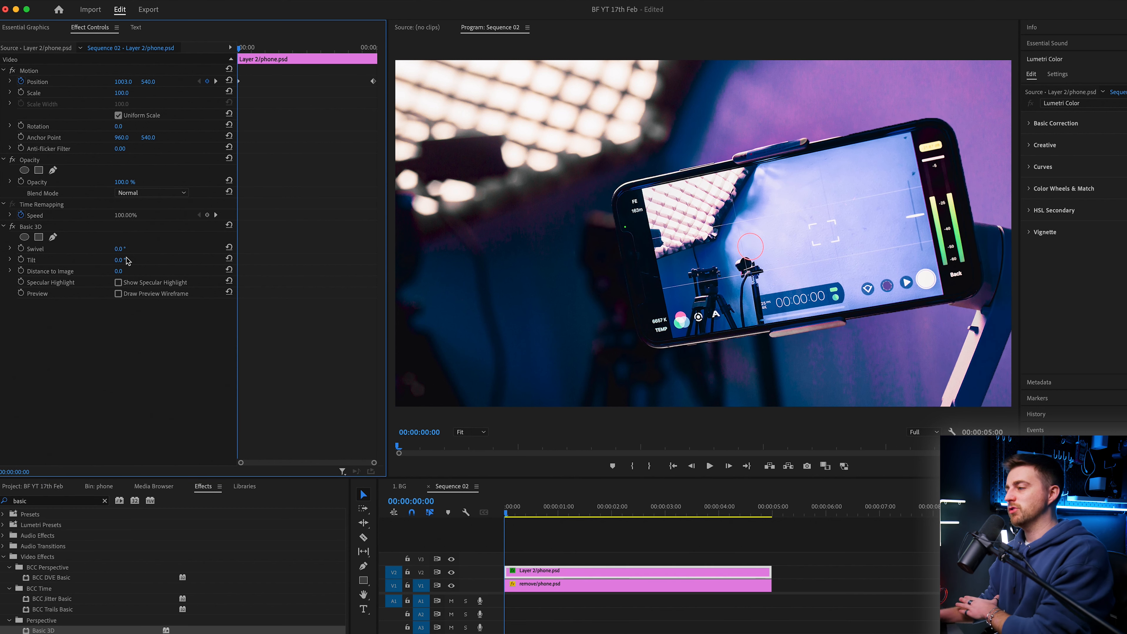
Step: Apply Basic 3D to the background clip and keyframe its Swivel at 6°
left_click_drag(61, 630, 552, 587)
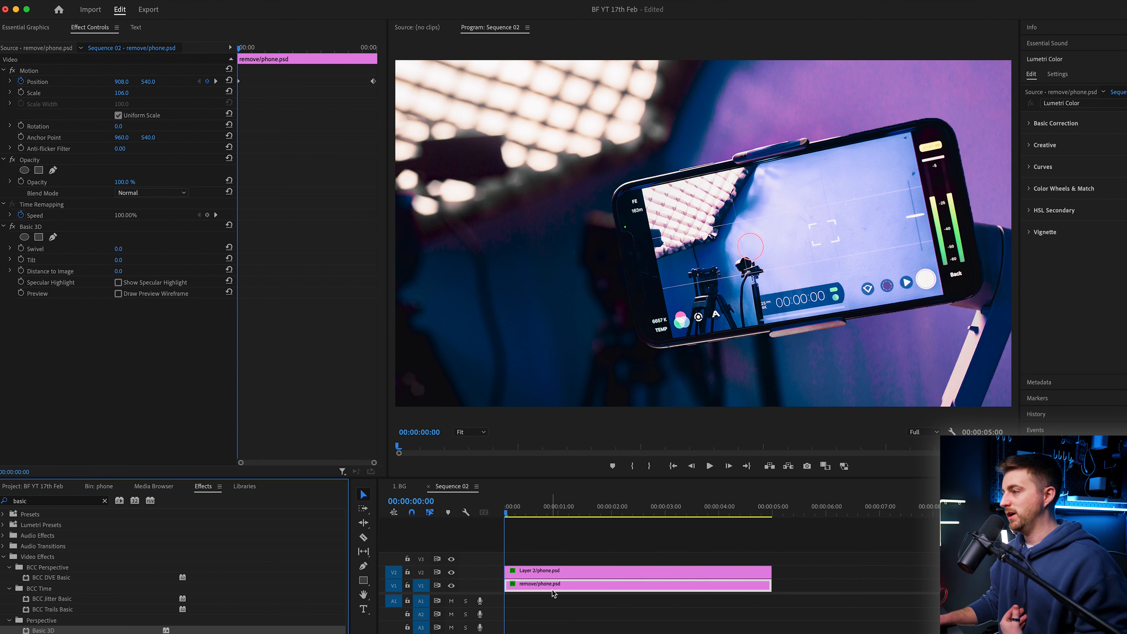
left_click_drag(129, 255, 127, 248)
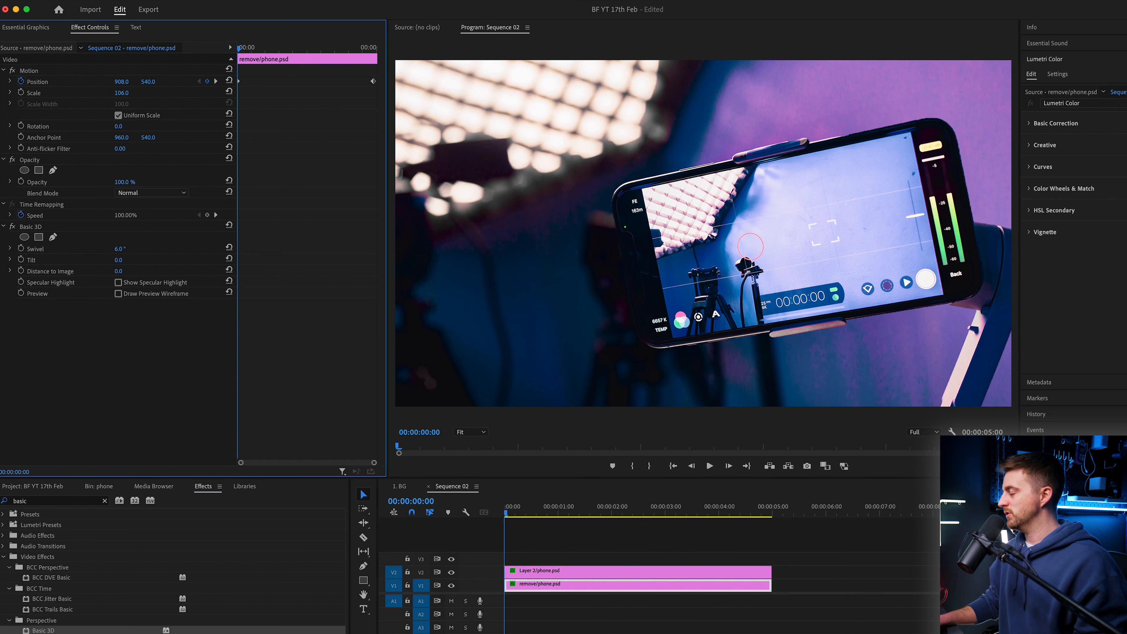
left_click(22, 250)
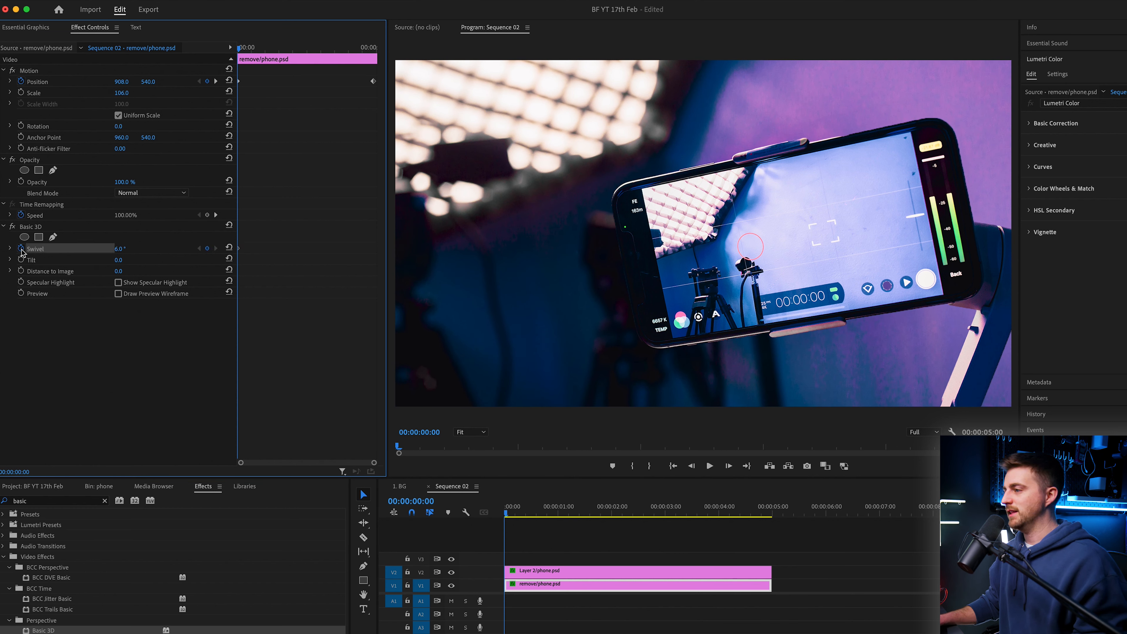
Step: On the phone clip, set Swivel to -4°, Scale to 105 and Y position to 556, then keyframe the Swivel
left_click(552, 573)
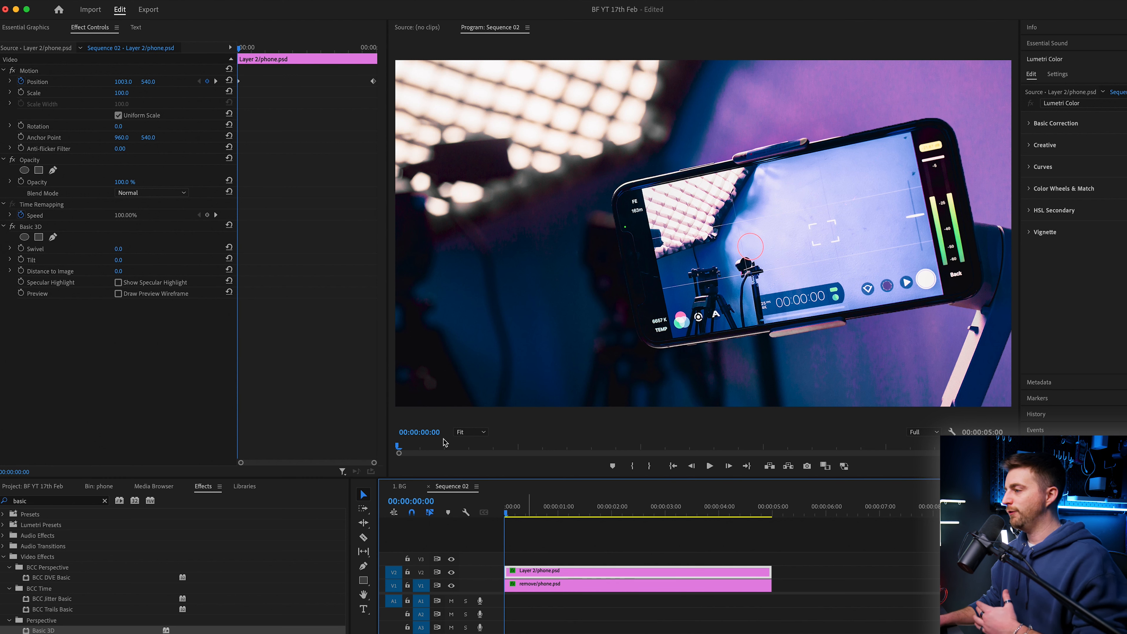
left_click_drag(120, 249, 117, 249)
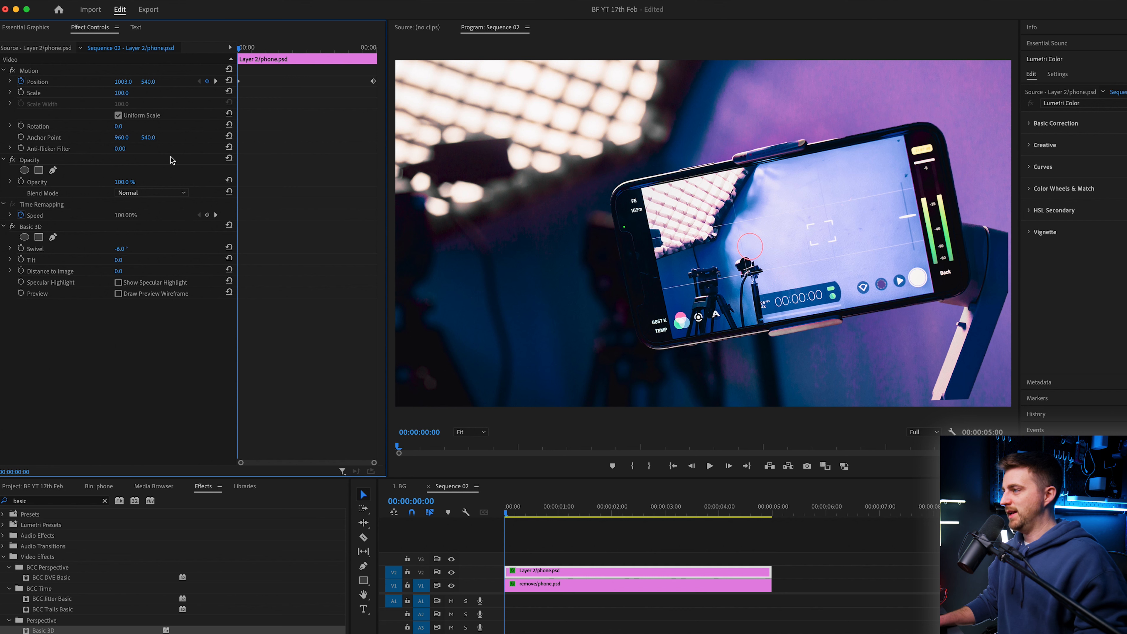
left_click_drag(121, 93, 167, 82)
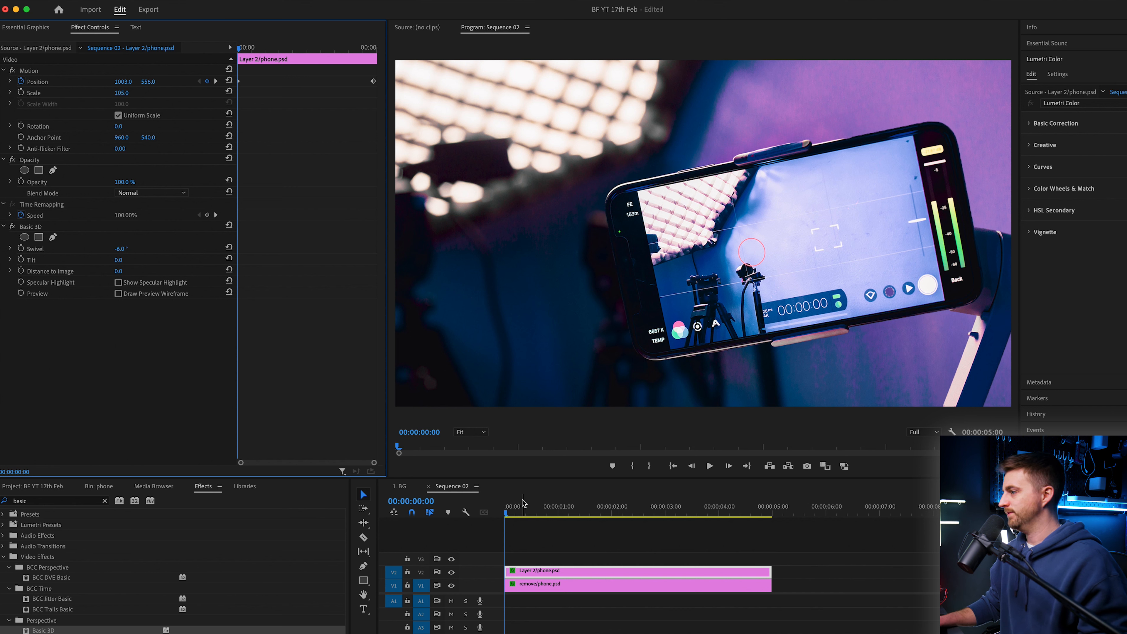
left_click(21, 248)
left_click(550, 583)
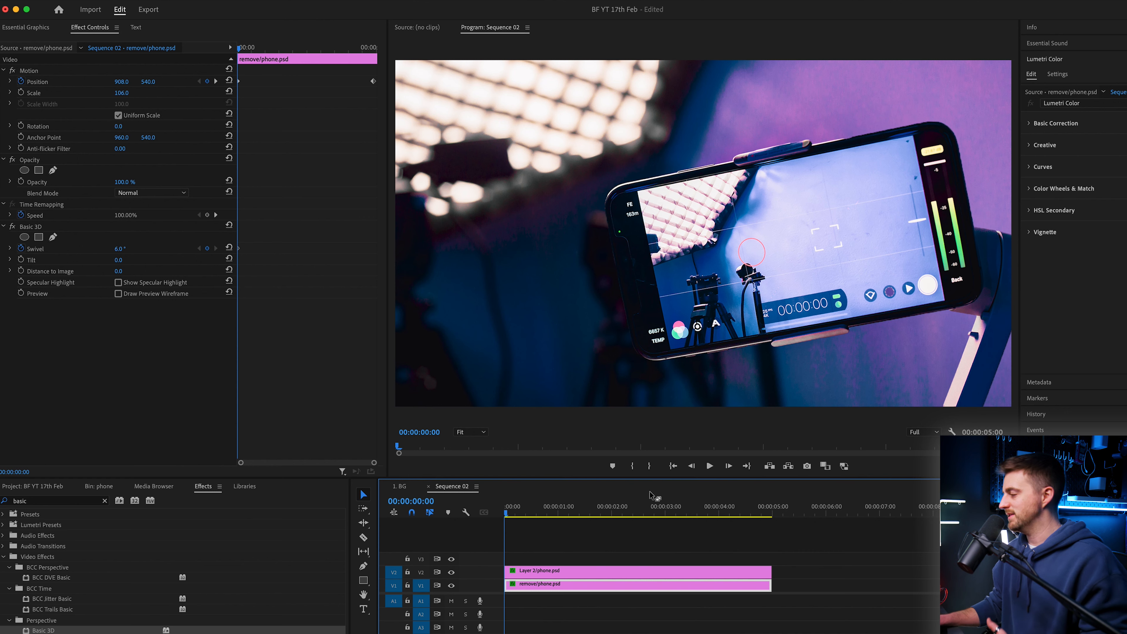
Step: At the end of the clip, set the background clip's Basic 3D Swivel to -4°
left_click(756, 512)
left_click(126, 248)
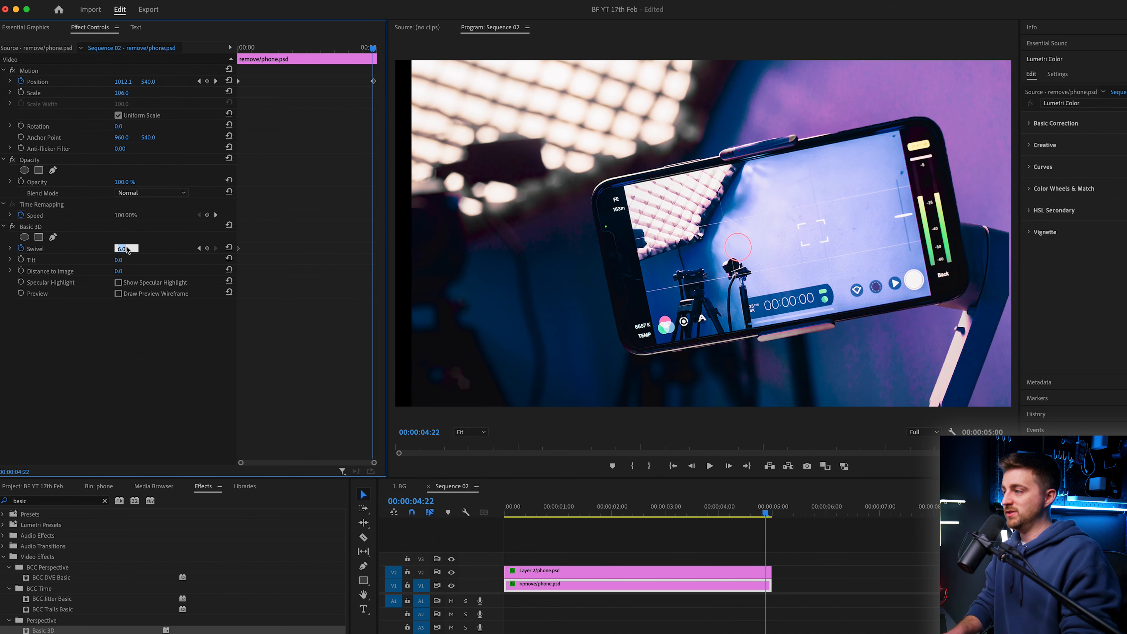
type("-6")
key("Return")
Step: Select the phone clip and set its Basic 3D Swivel to 6° at the end of the clip
left_click(713, 577)
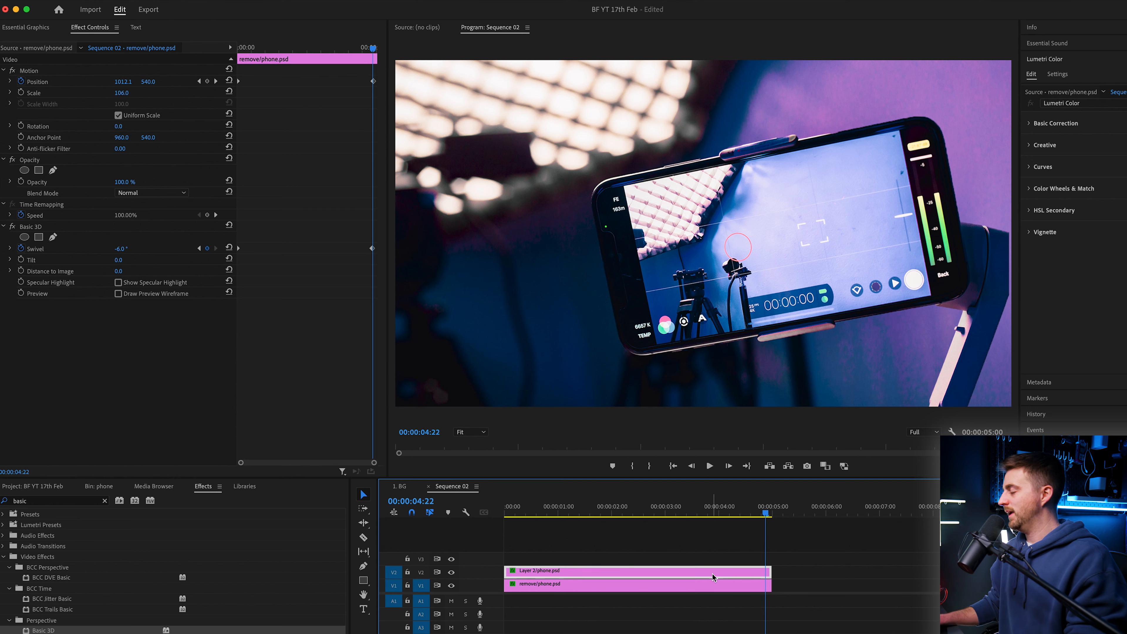
left_click(122, 248)
type("6")
key("Return")
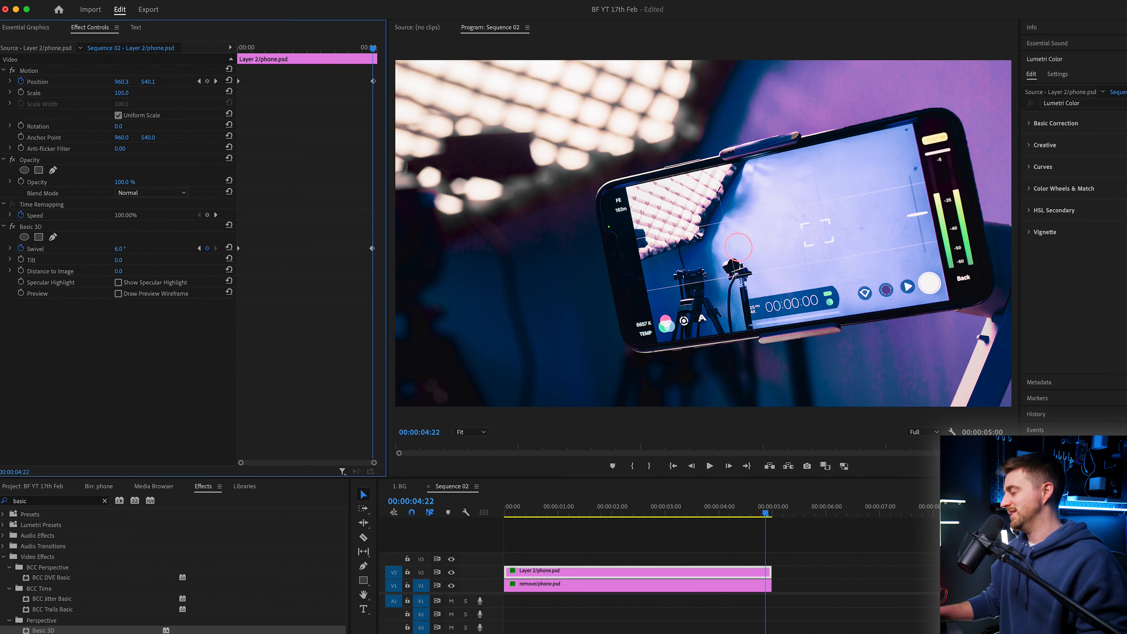
Step: Play back the sequence to preview the parallax movement
key("space")
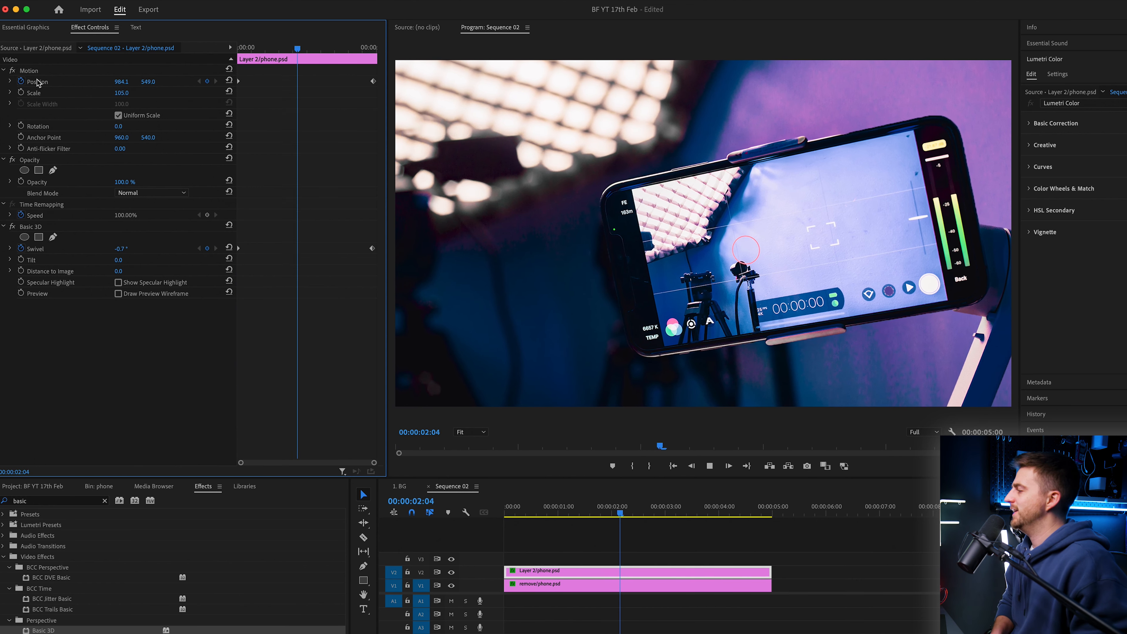
key("space")
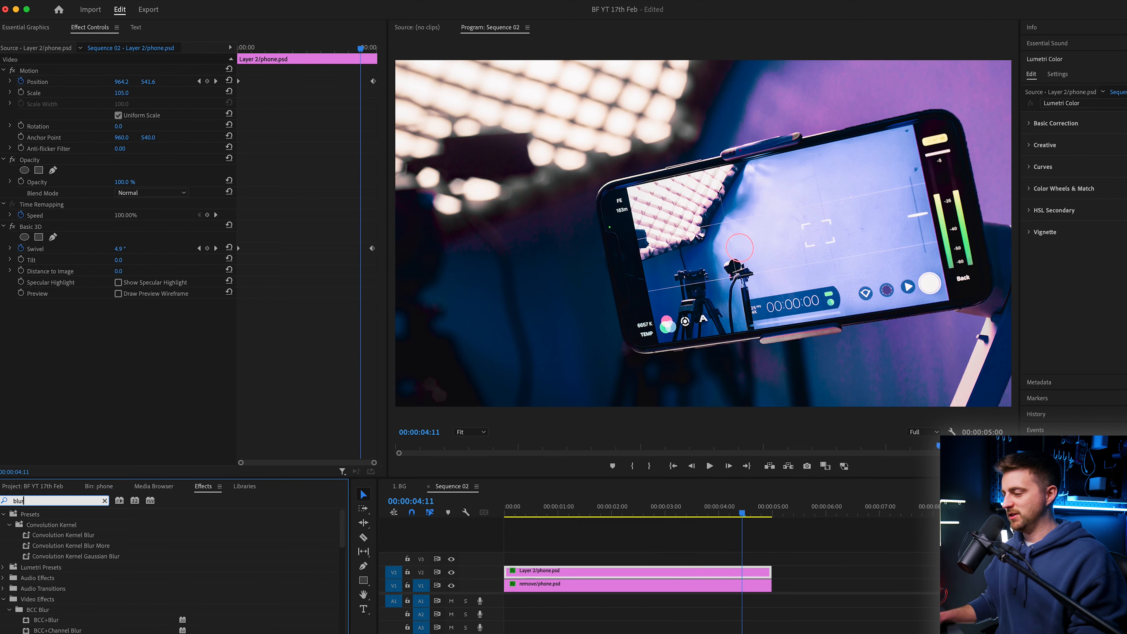
scroll(48, 556, "down", 15)
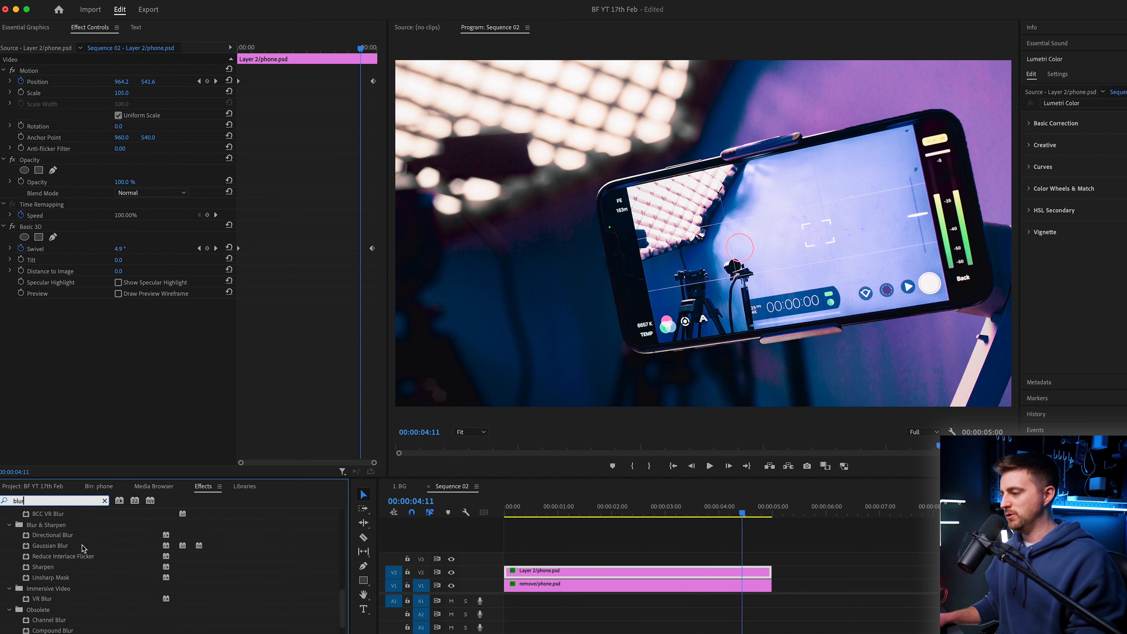
Step: Search the effects for gaus, apply Gaussian Blur to the phone clip, and set its Blurriness to 27 at the clip's end
scroll(48, 557, "up", 15)
type("gaus")
left_click_drag(50, 631, 678, 575)
mouse_move(128, 327)
left_mouse_down()
mouse_move(160, 328)
mouse_move(119, 328)
left_mouse_up()
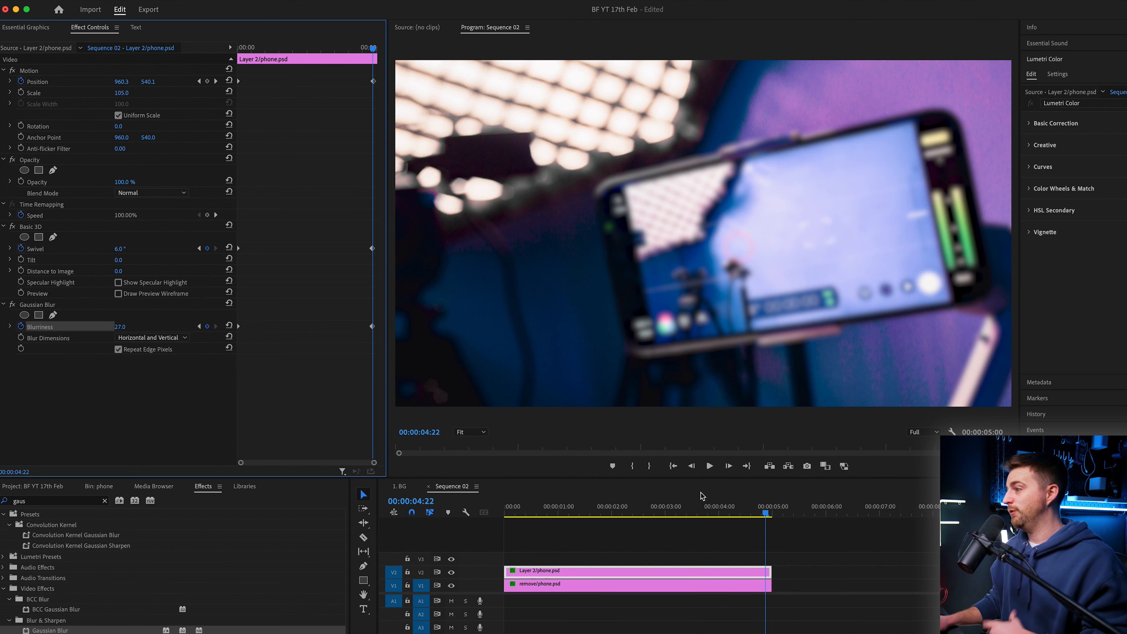
key("Home")
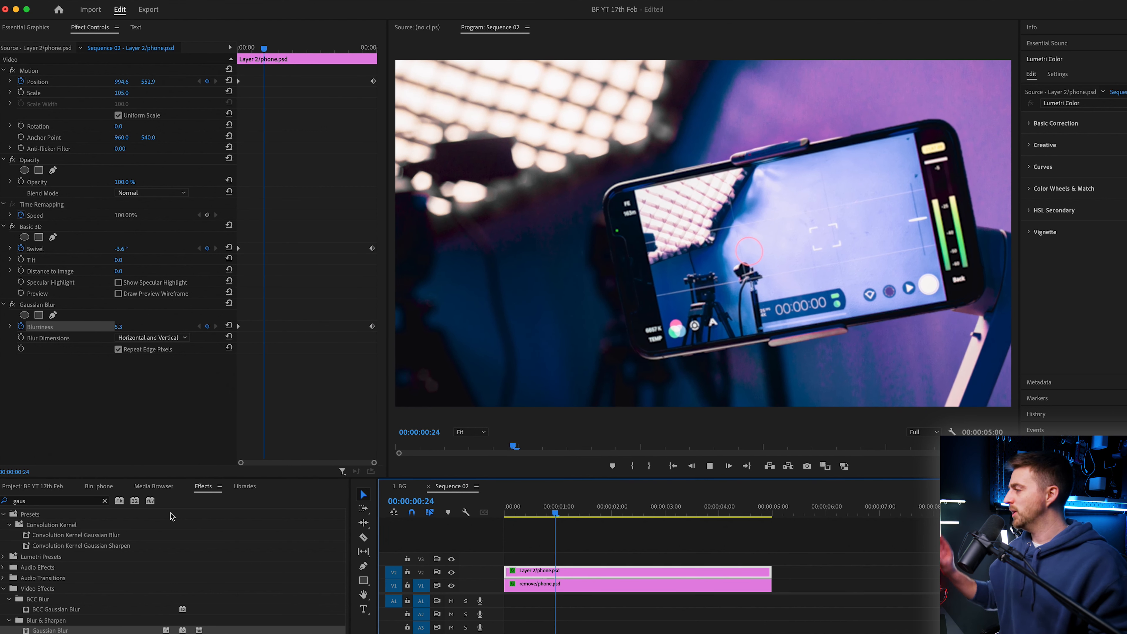